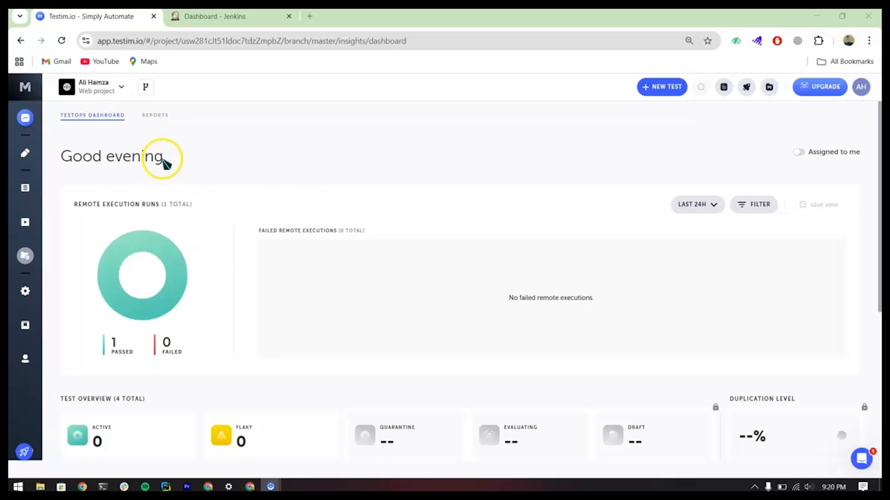
Step: Check the local Jenkins dashboard and the Jenkins server log in the PowerShell window
click(214, 16)
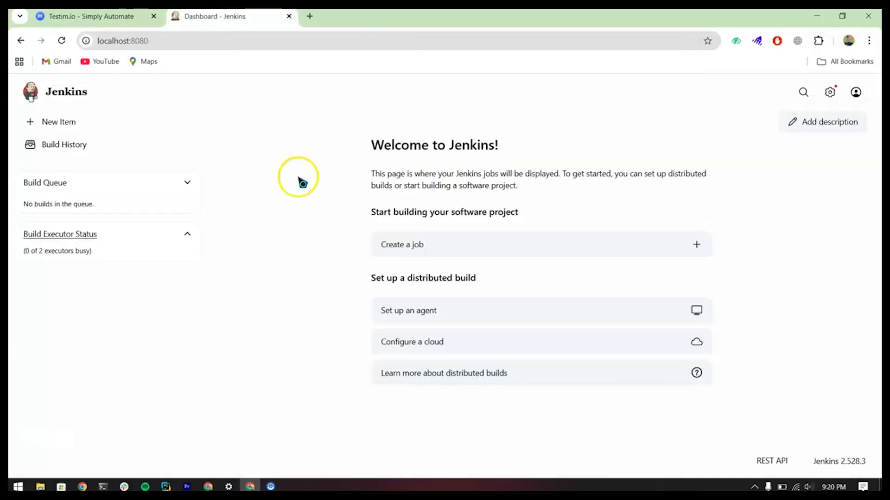
click(103, 487)
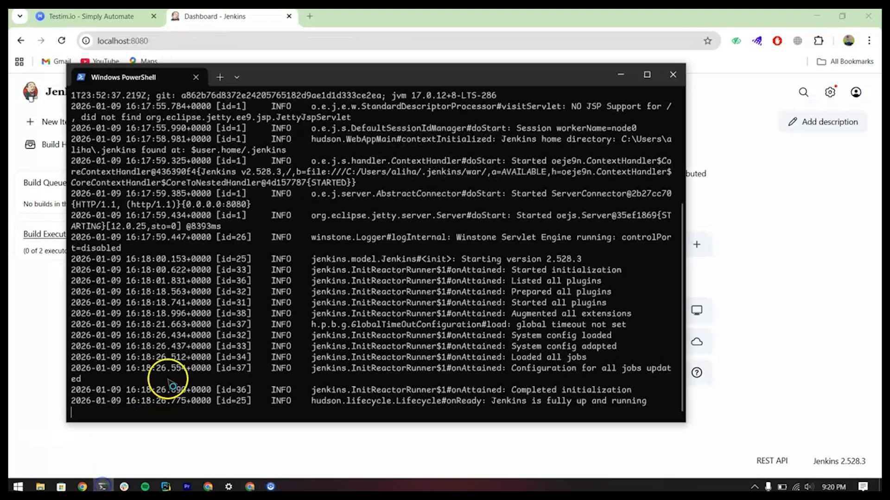
click(25, 333)
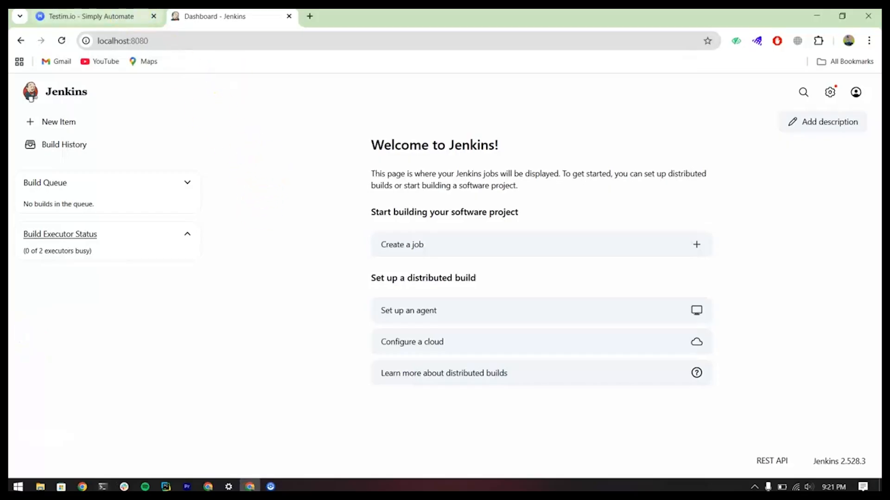
Step: Switch back to Testim and open the project's CLI settings for running tests in CI
click(91, 16)
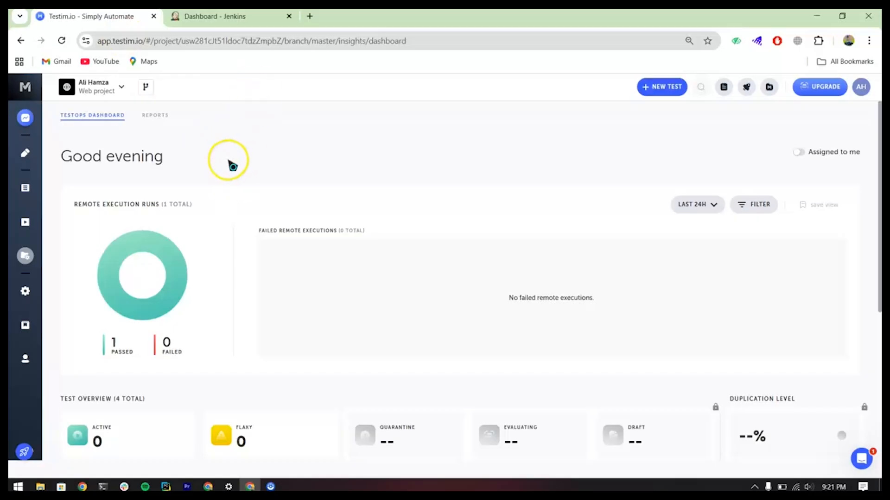
click(38, 302)
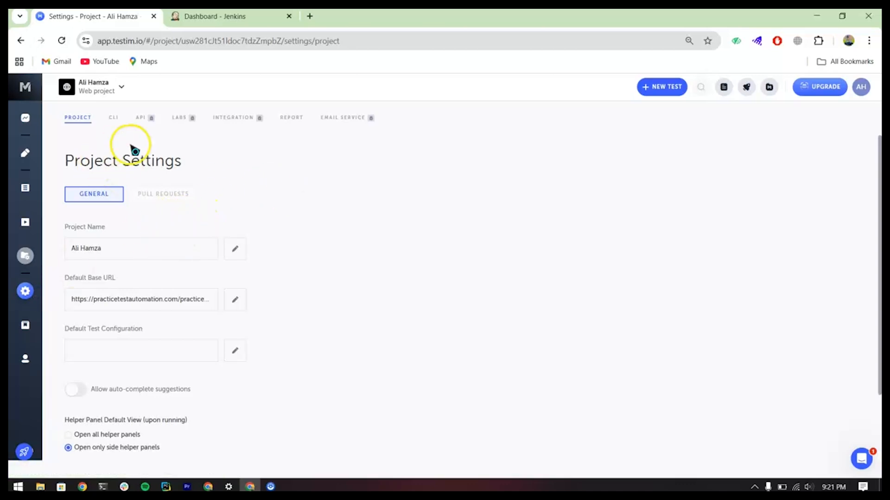
click(113, 122)
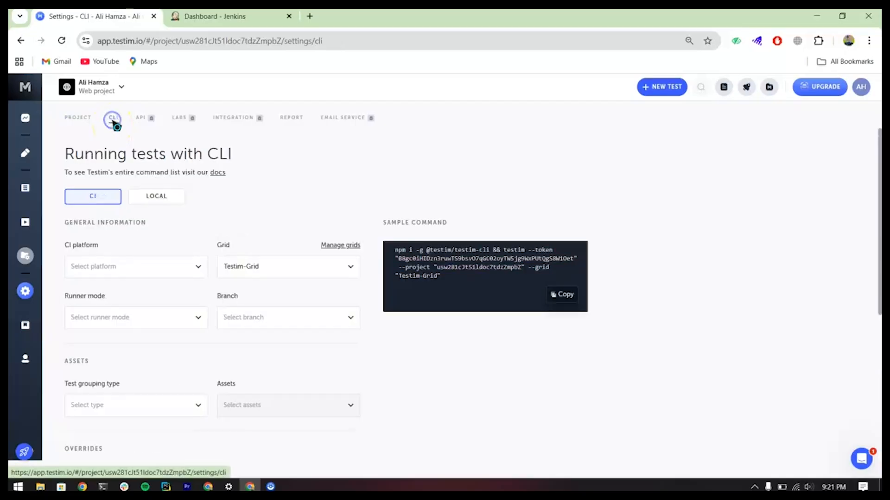
scroll(274, 219, down, 4)
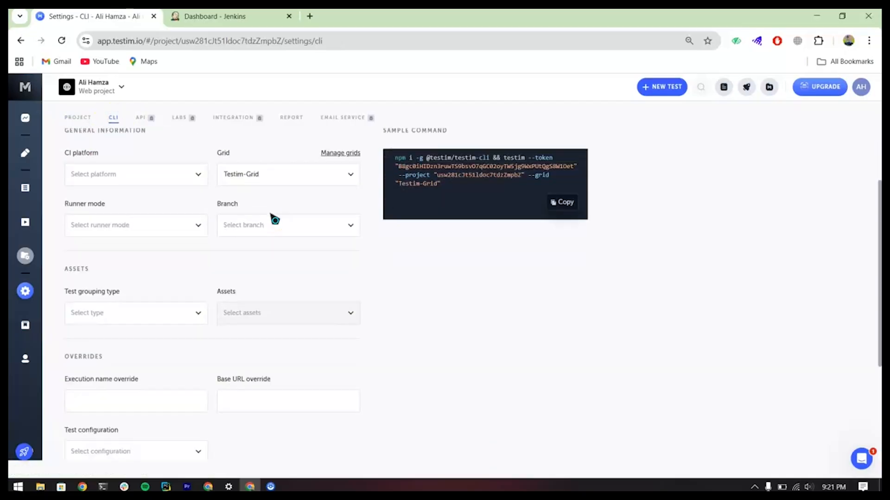
scroll(275, 218, up, 4)
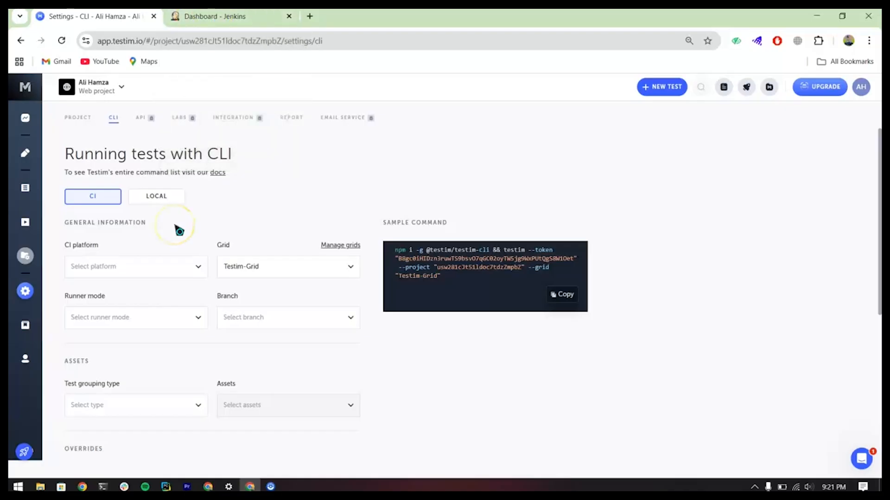
Step: Set the CI platform for the CLI command to Jenkins Windows
click(187, 267)
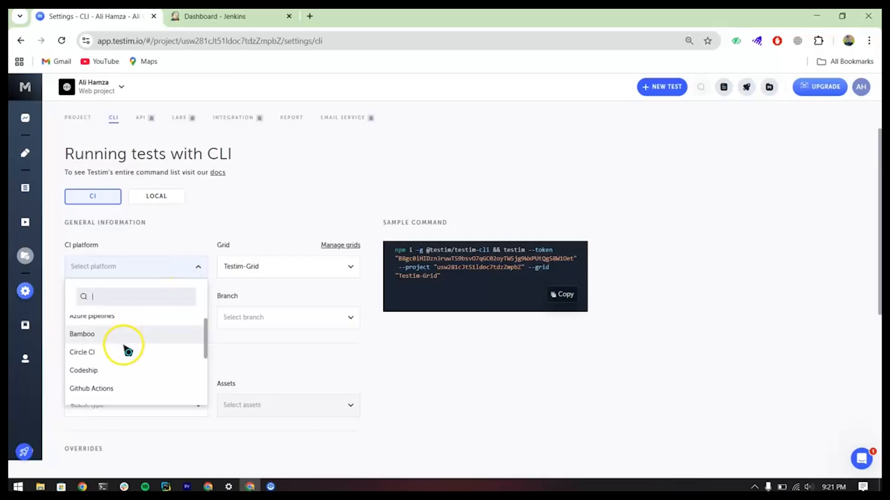
scroll(125, 345, down, 1)
scroll(130, 344, up, 1)
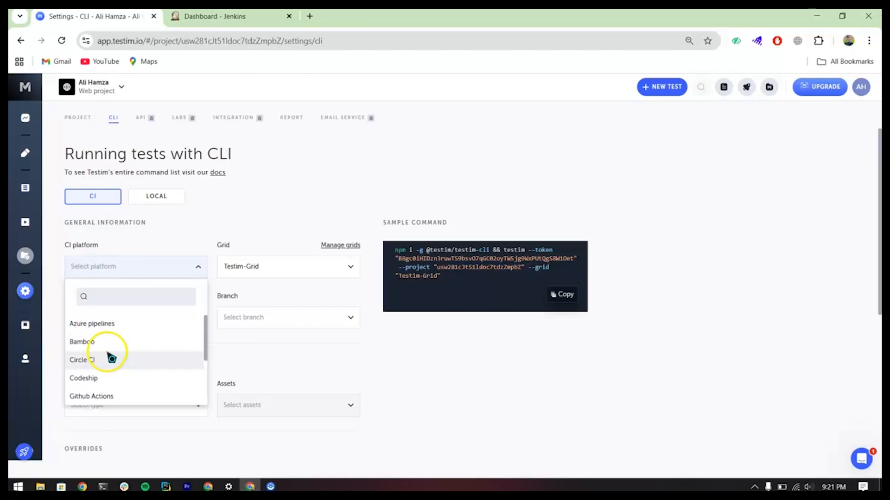
scroll(111, 358, down, 3)
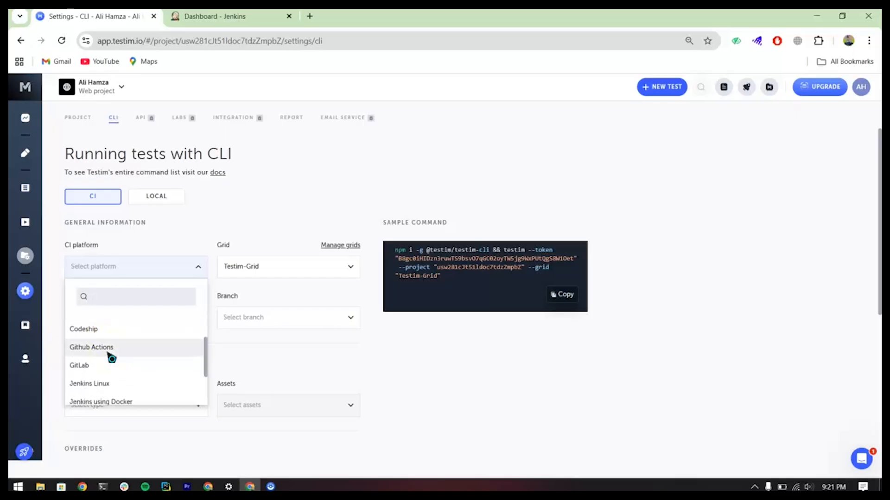
scroll(111, 358, down, 2)
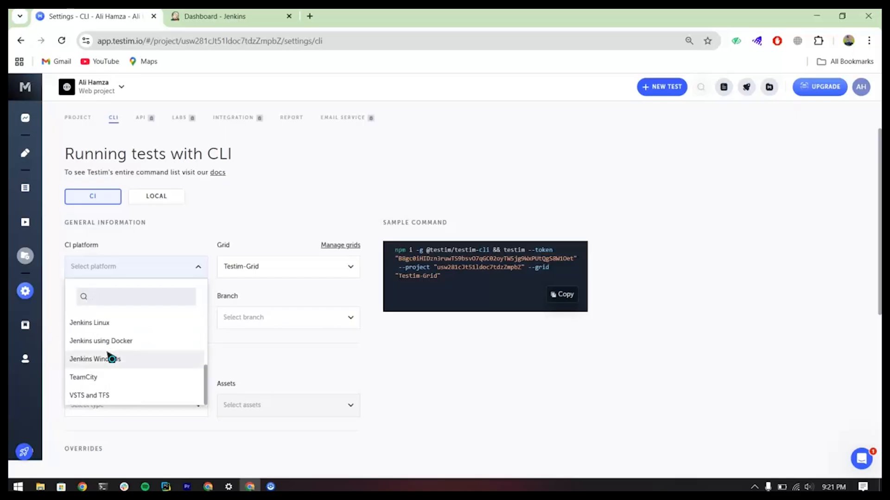
scroll(112, 358, up, 2)
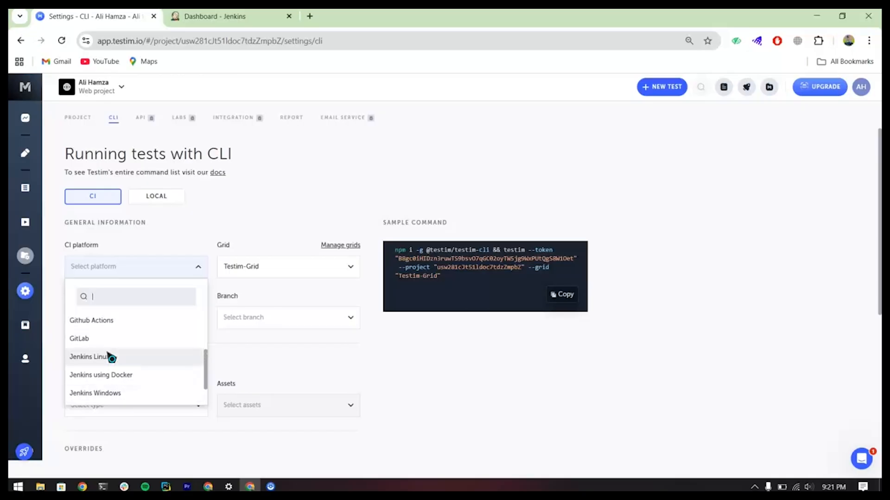
click(112, 398)
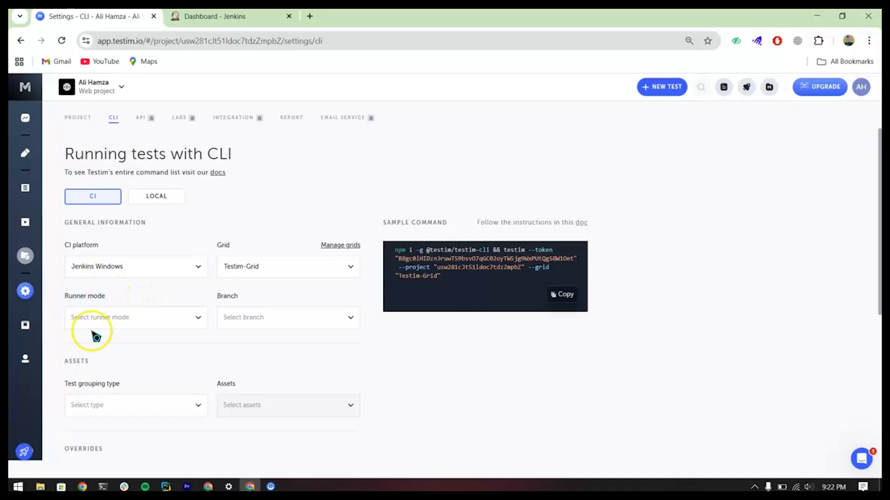
Step: Examine the available runner modes and look for Testim Editor among the browser's installed extensions
click(162, 317)
click(88, 376)
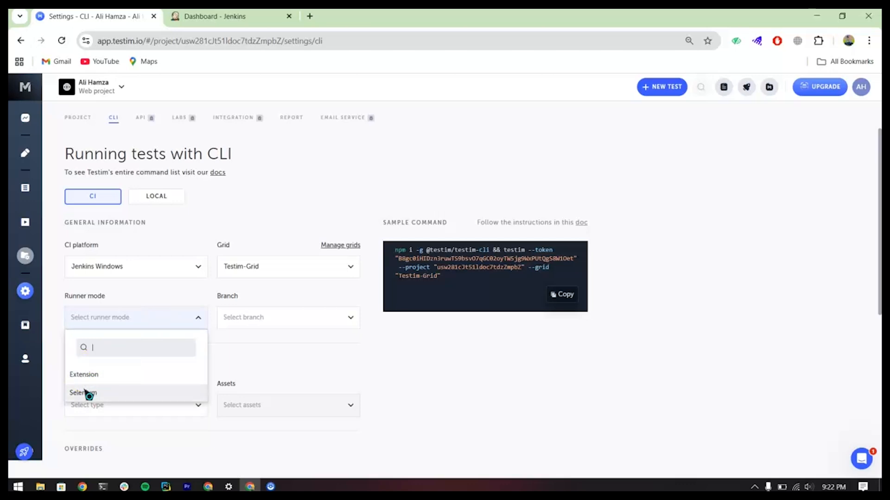
click(86, 380)
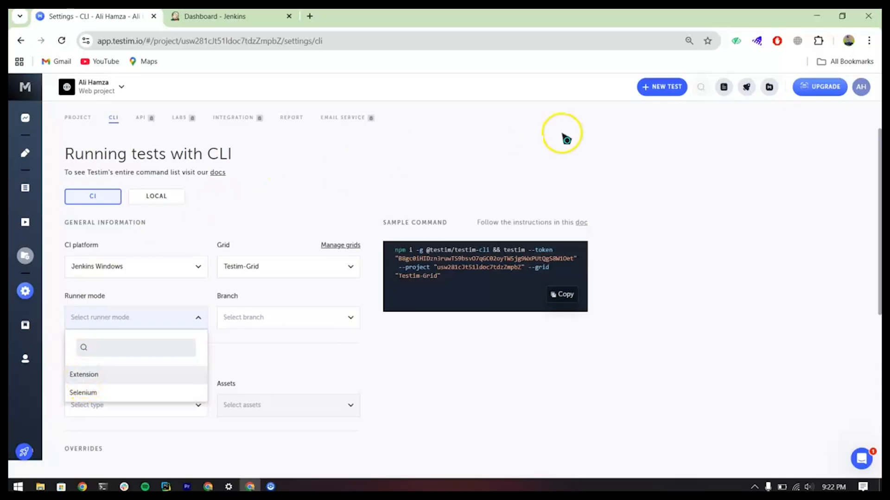
click(818, 41)
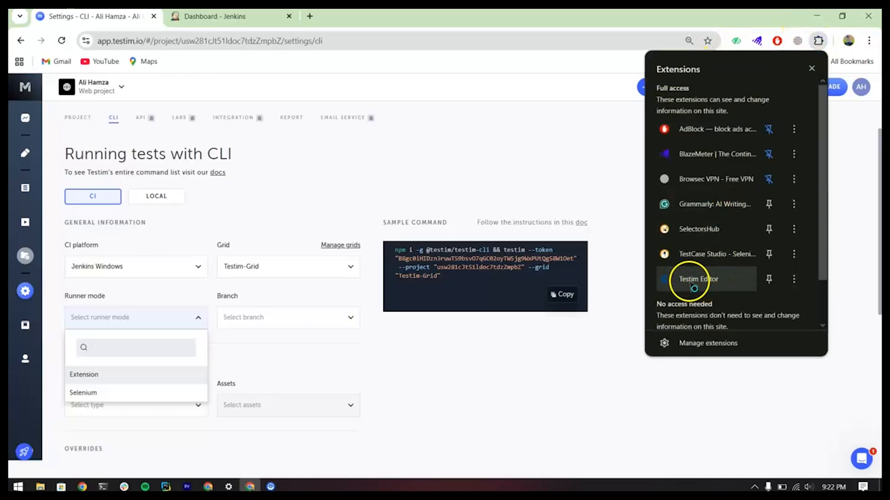
click(636, 344)
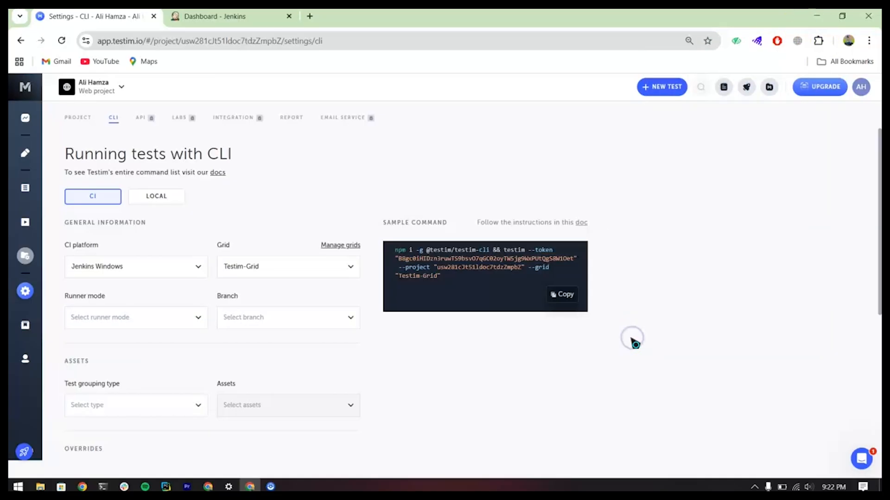
Step: Set the runner mode to Selenium and the branch to master
click(196, 321)
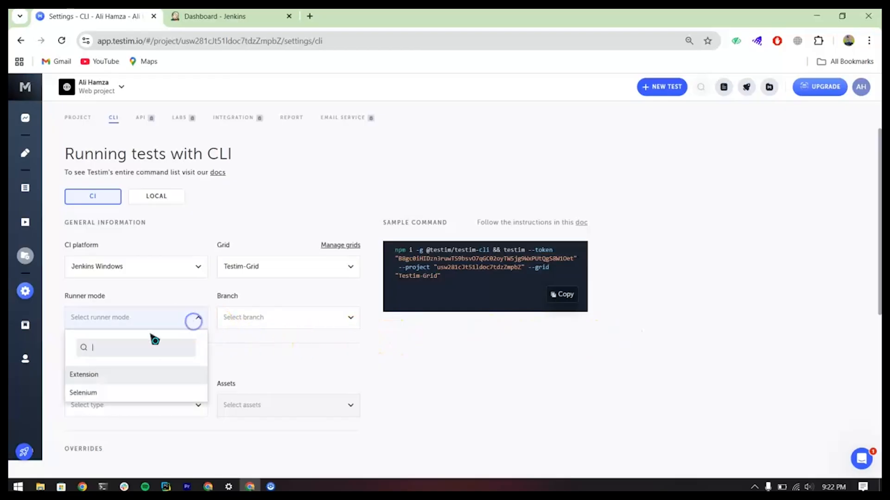
click(92, 392)
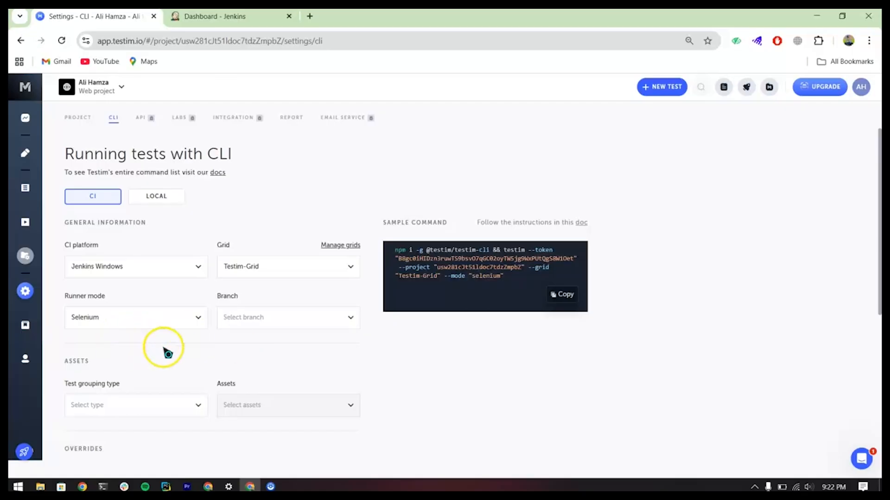
click(269, 315)
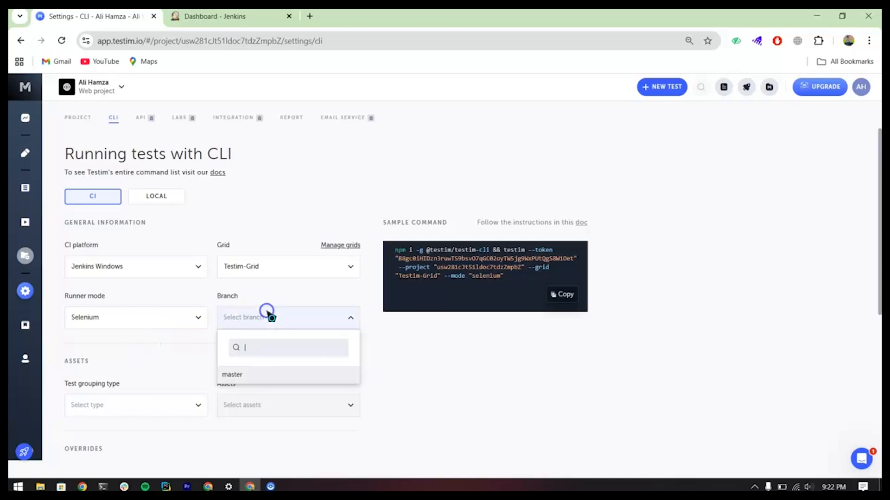
click(230, 375)
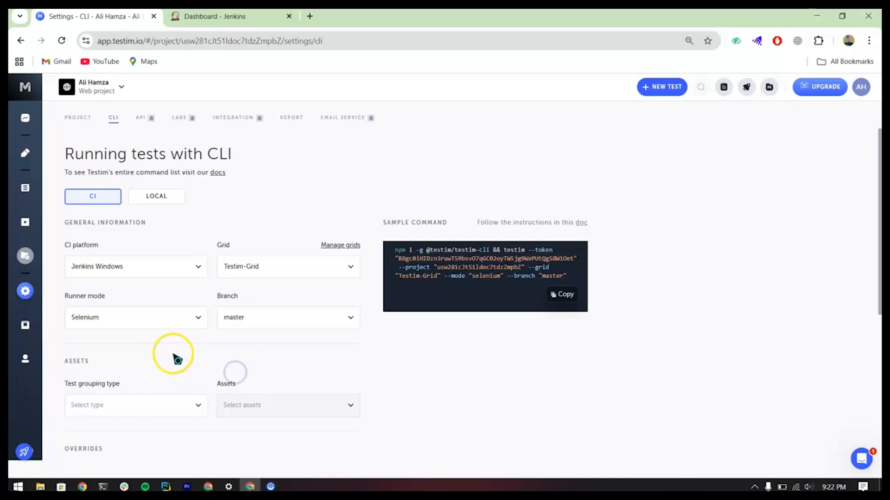
Step: Set the test grouping type to Suite and choose "Testing the login with Data sets" as the asset
scroll(178, 359, down, 2)
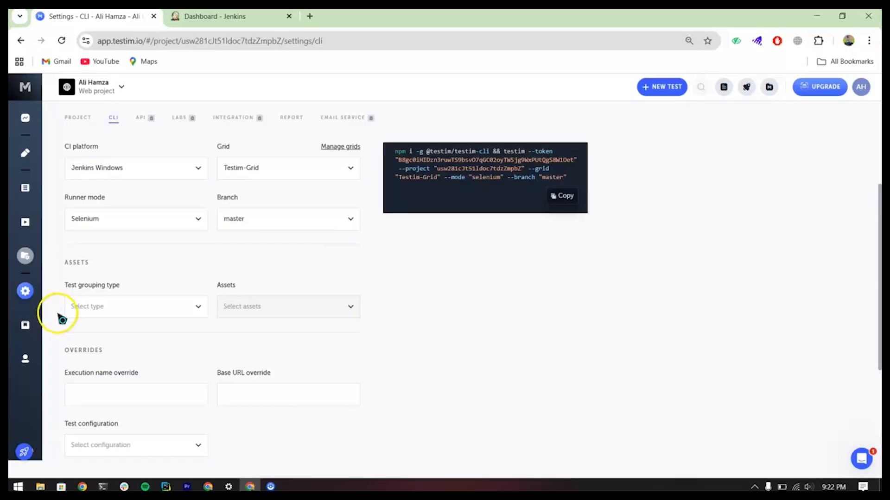
click(162, 306)
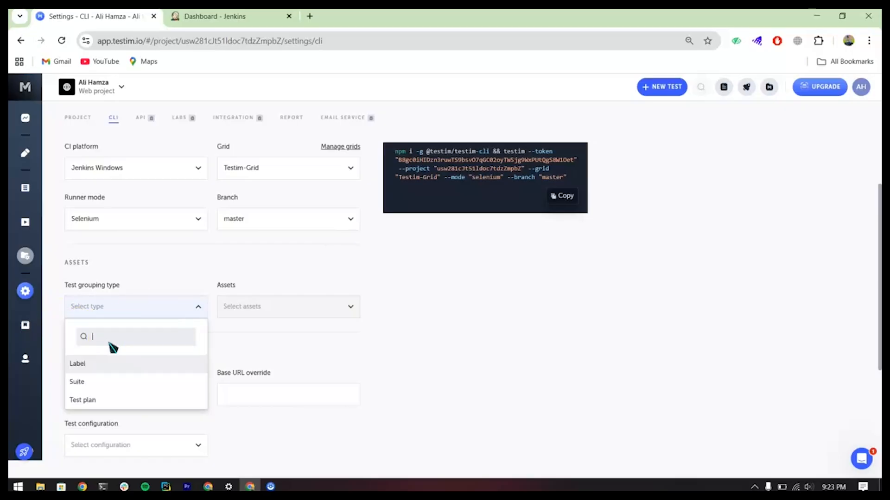
click(79, 381)
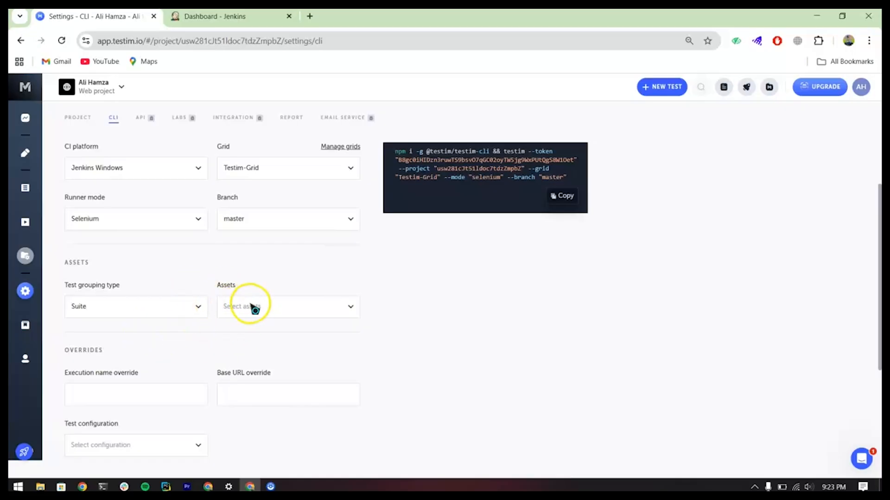
click(269, 305)
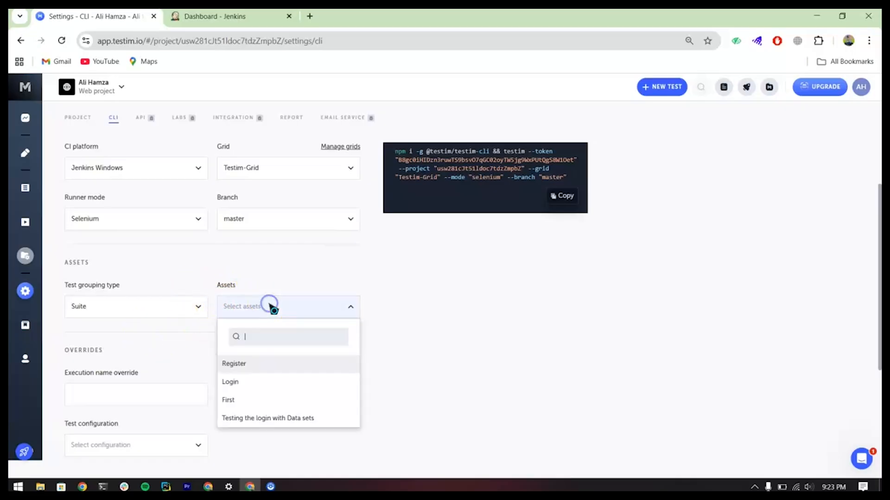
click(246, 420)
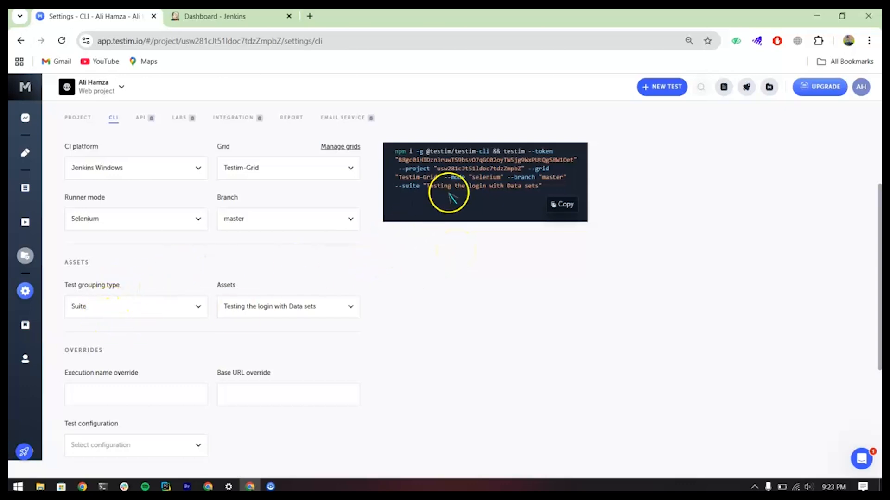
click(411, 190)
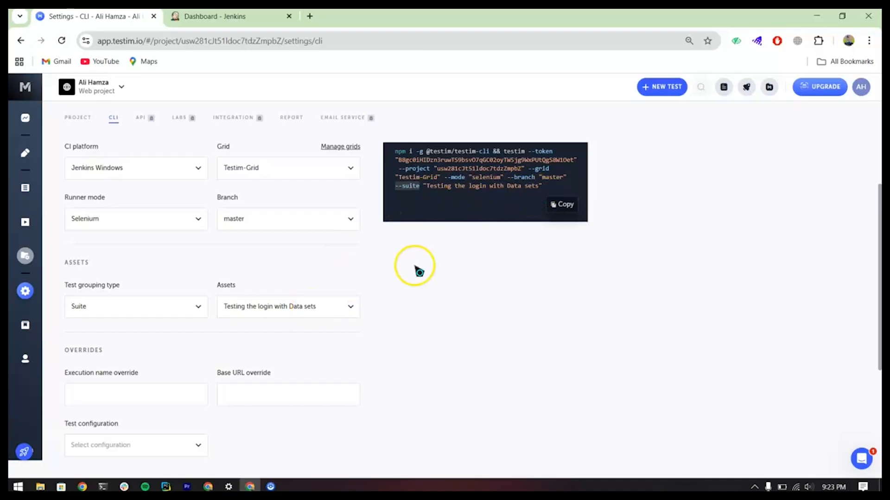
Step: Set the test configuration override to FHD 1920x1080
scroll(227, 354, down, 3)
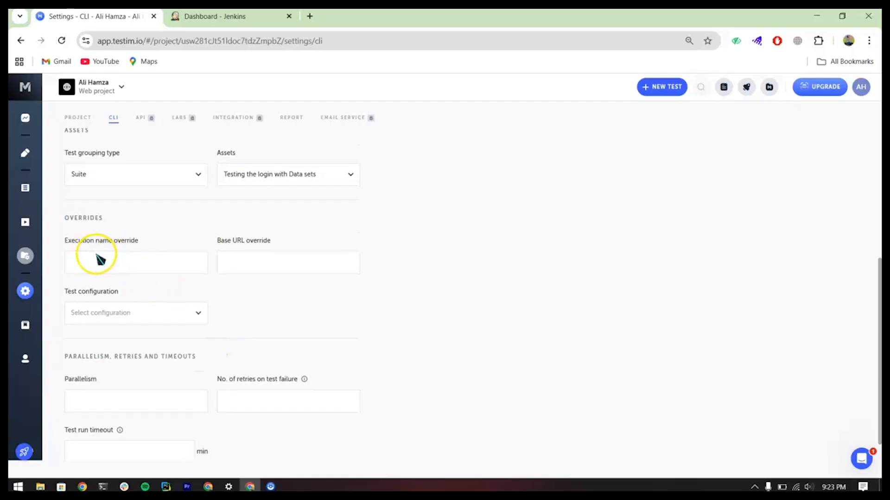
click(230, 264)
click(180, 312)
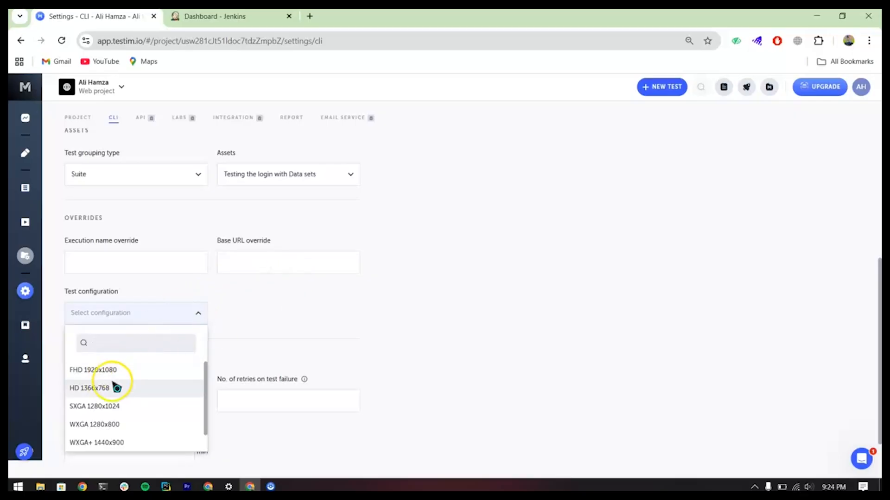
click(97, 377)
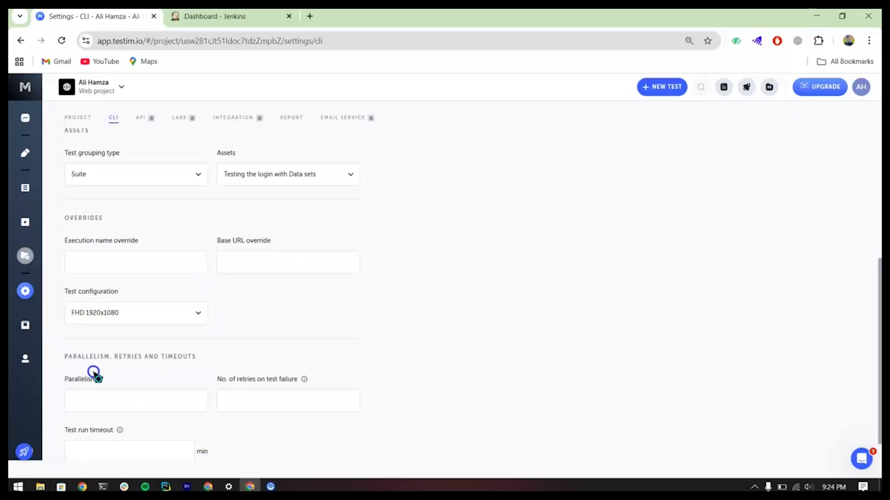
scroll(247, 336, down, 1)
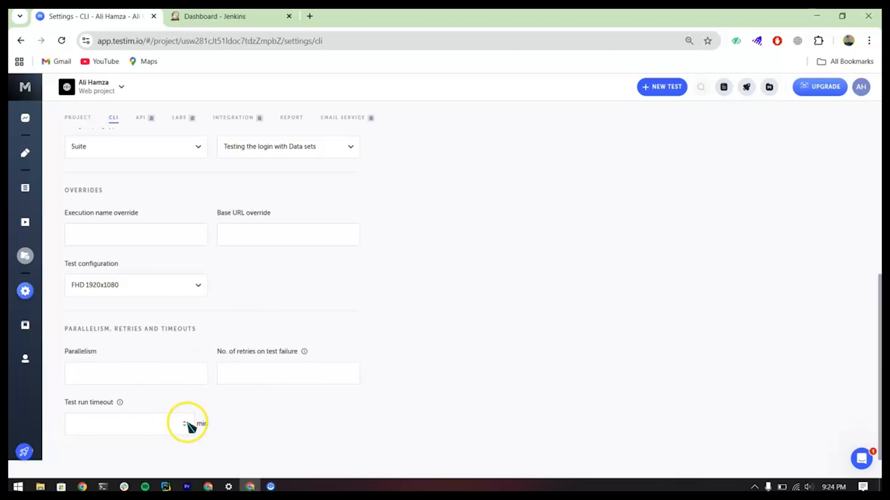
Step: Copy the complete generated sample command for running the suite from the CLI
scroll(242, 322, up, 5)
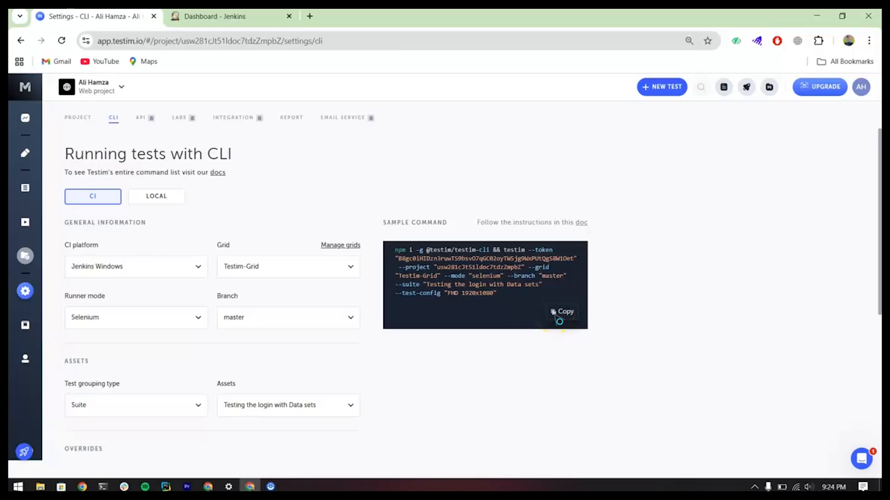
drag(503, 293, 416, 252)
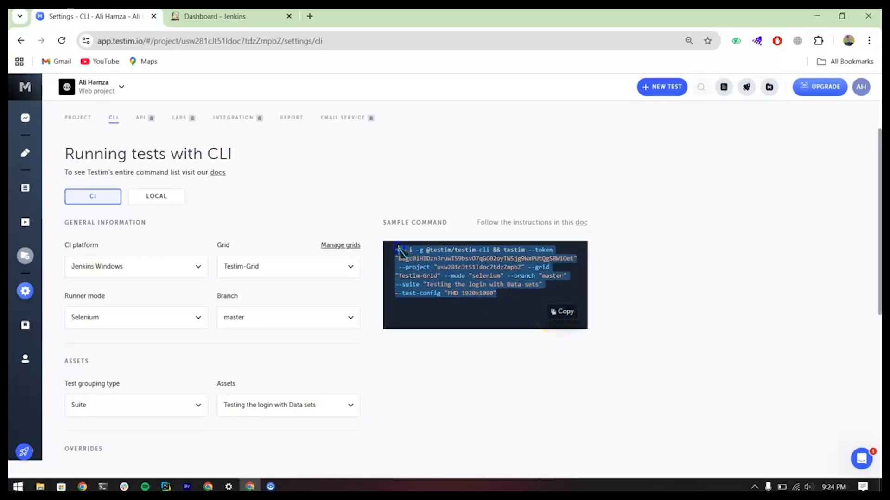
click(551, 309)
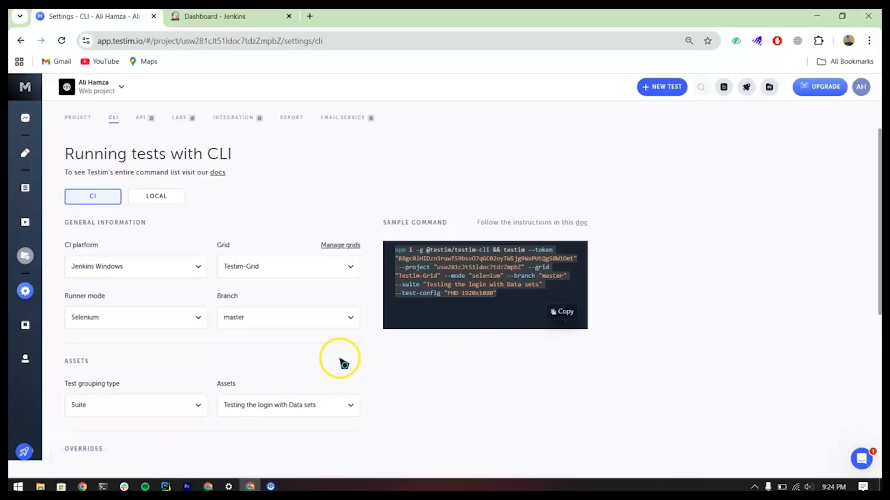
Step: Search the web for "node download" in a new browser tab and open the official Node.js download page
click(213, 16)
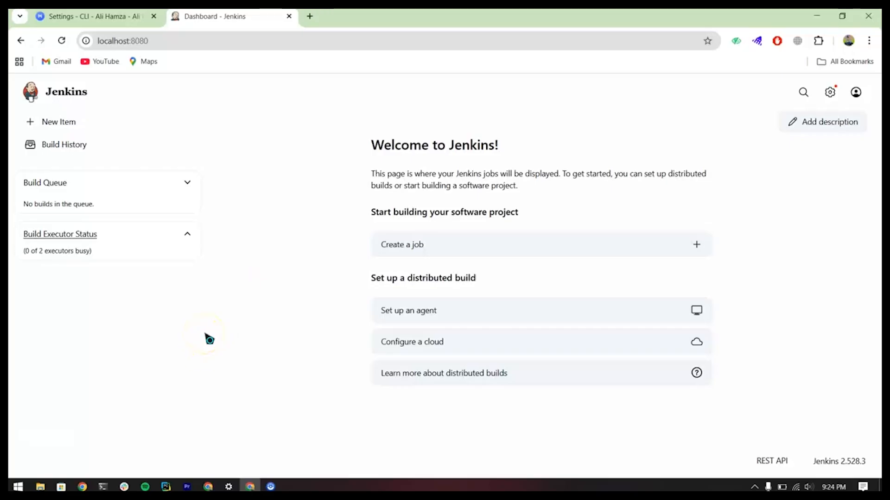
click(310, 16)
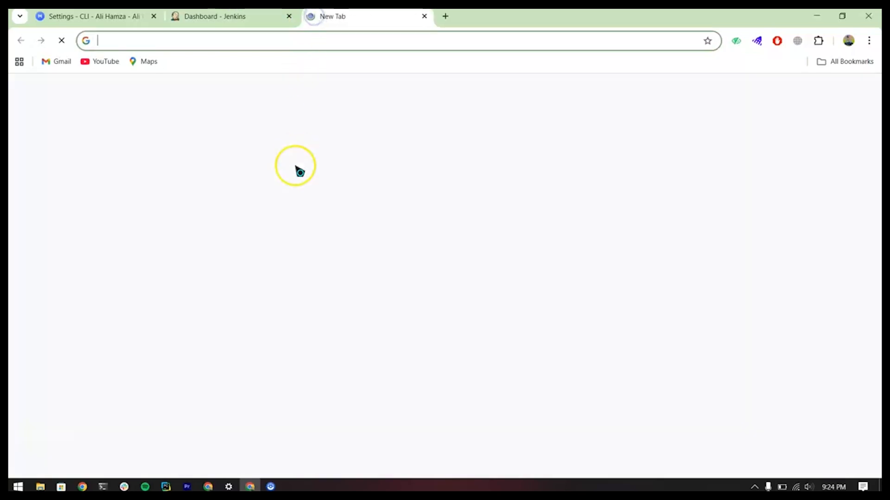
text(n)
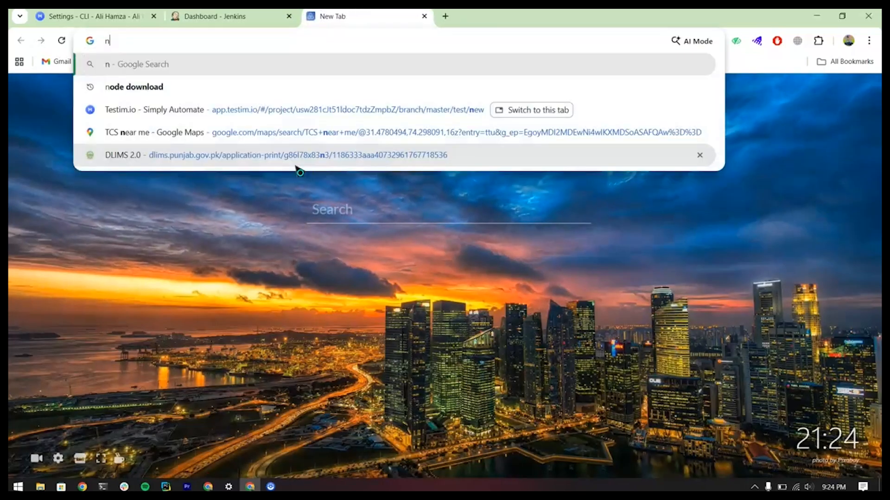
text(pm)
key(BackSpace)
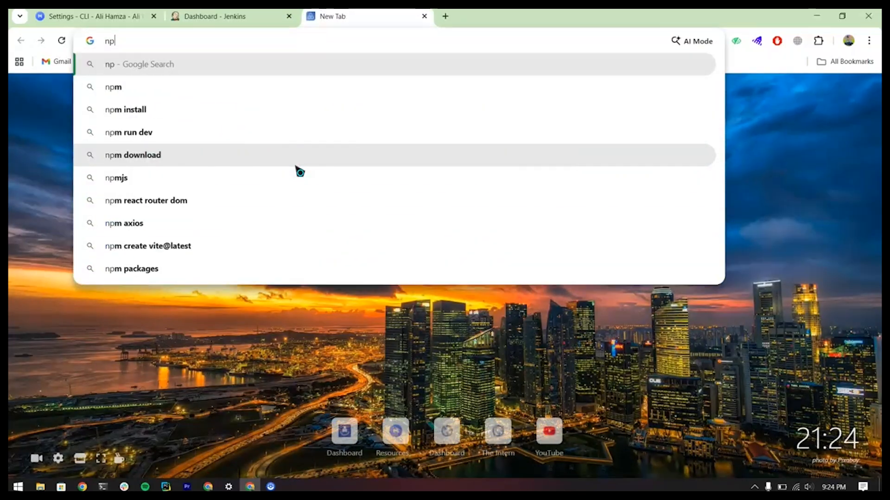
key(BackSpace)
text(ode d)
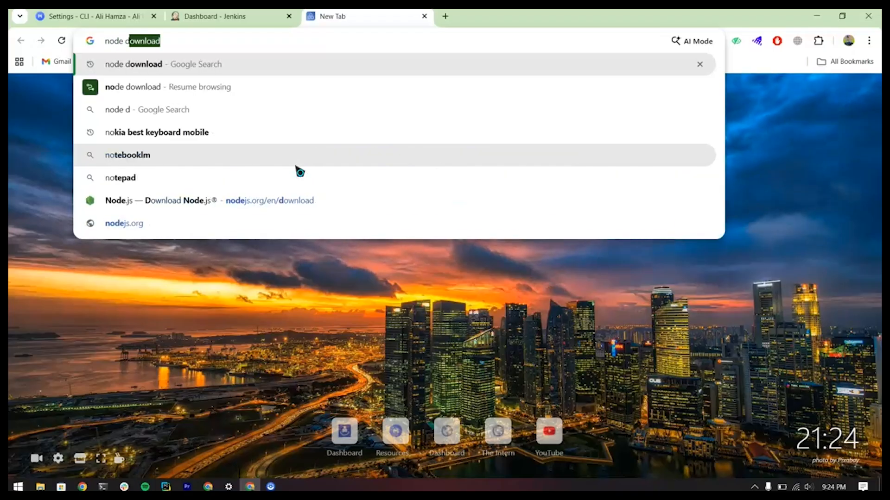
text(o)
click(155, 64)
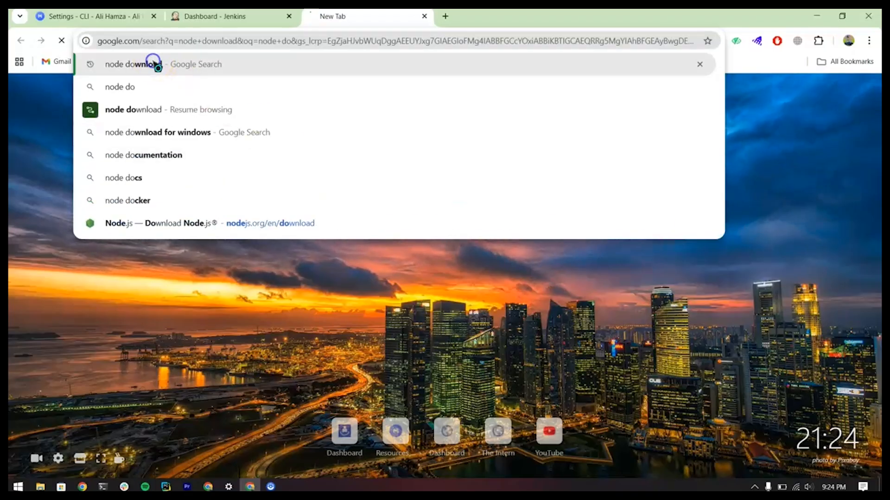
click(167, 200)
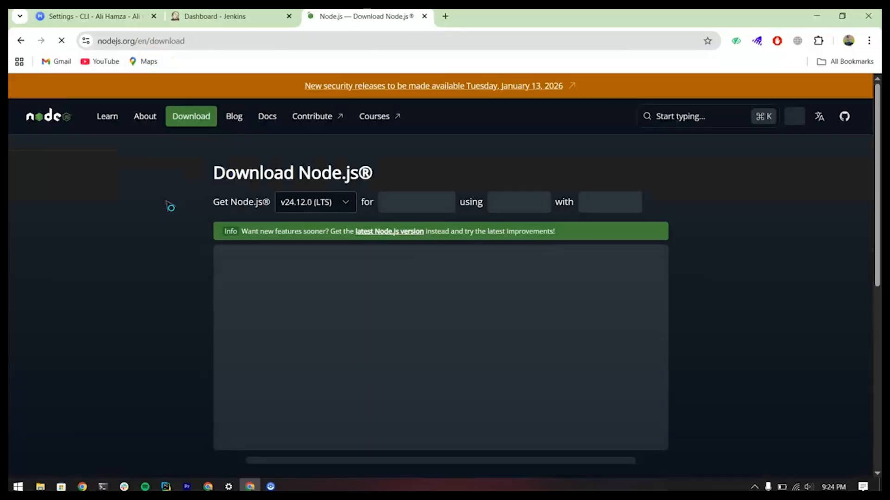
Step: Find the Windows Installer (.msi) option for Node.js and launch the node-v24.12.0-x64 installer from the Downloads folder
scroll(181, 302, down, 3)
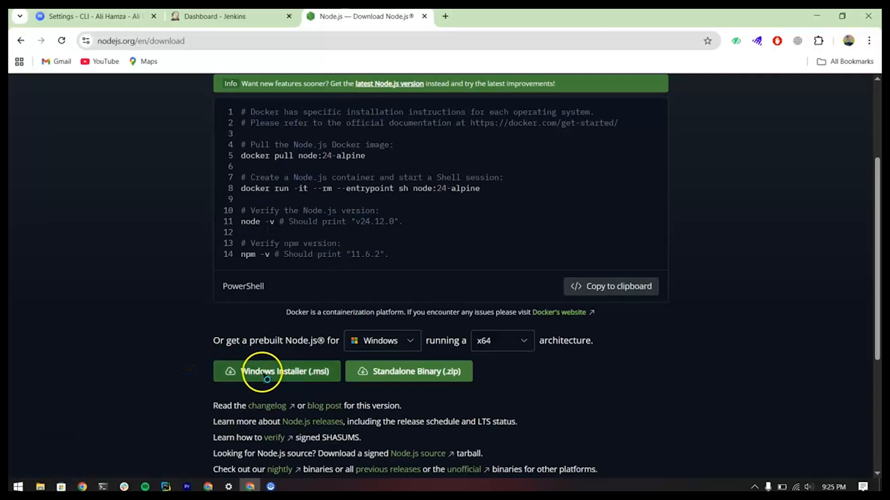
click(285, 375)
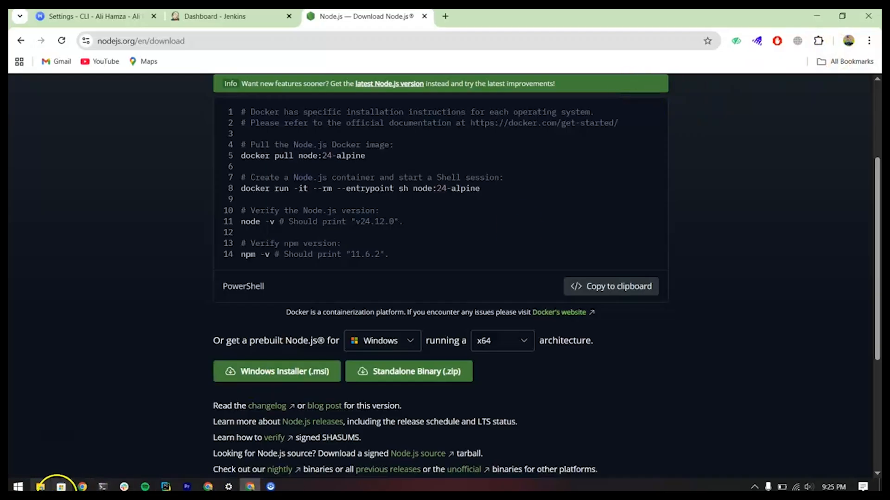
click(41, 487)
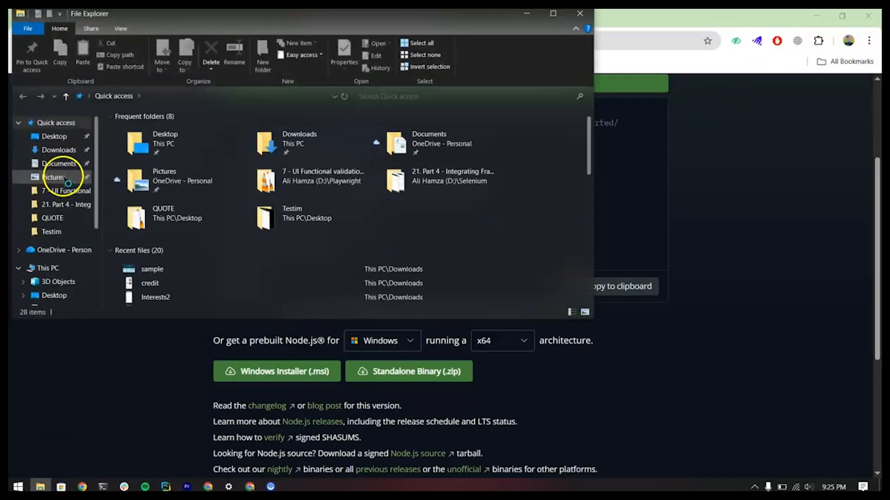
click(60, 150)
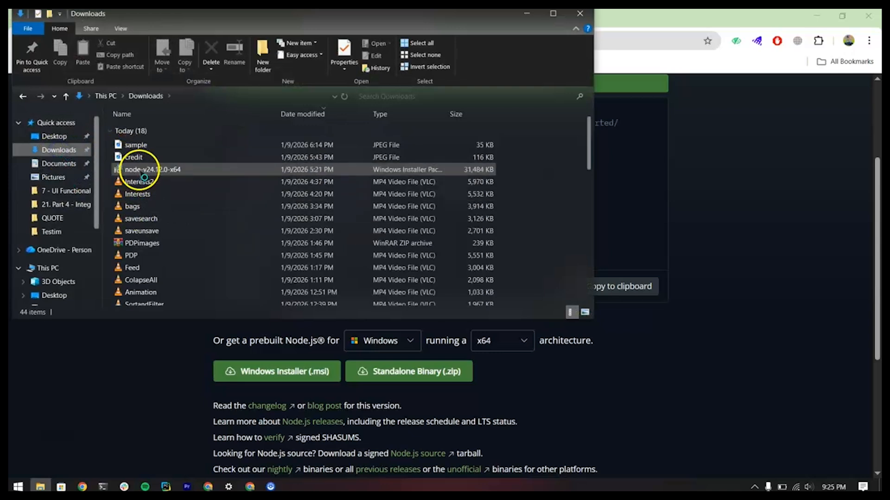
click(140, 171)
double_click(139, 170)
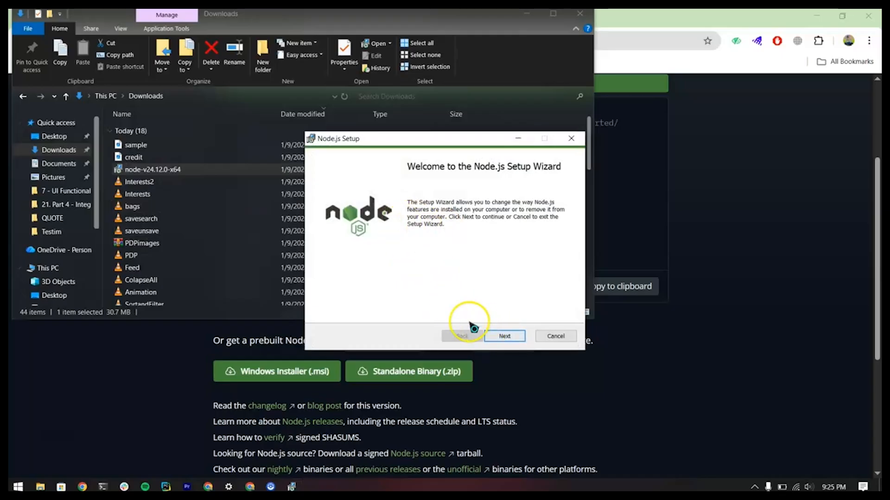
Step: Close the Downloads folder, cancel the Node.js setup wizard and leave the Node.js download page
click(580, 14)
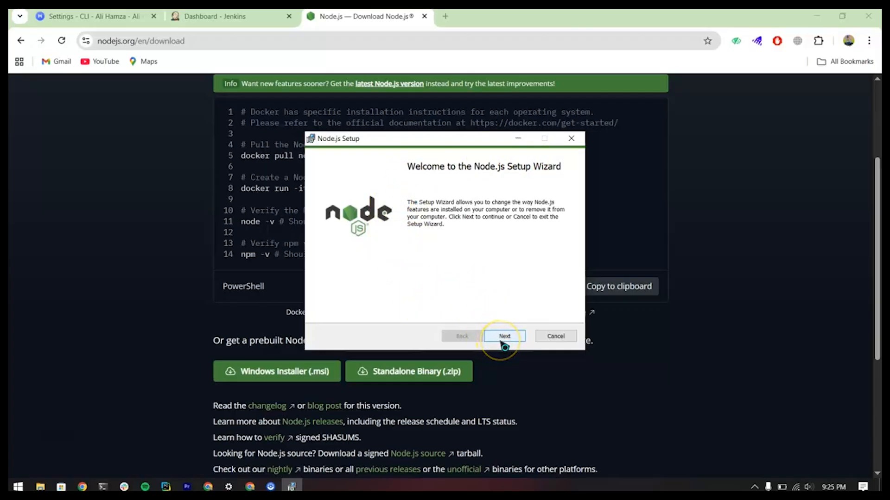
click(555, 337)
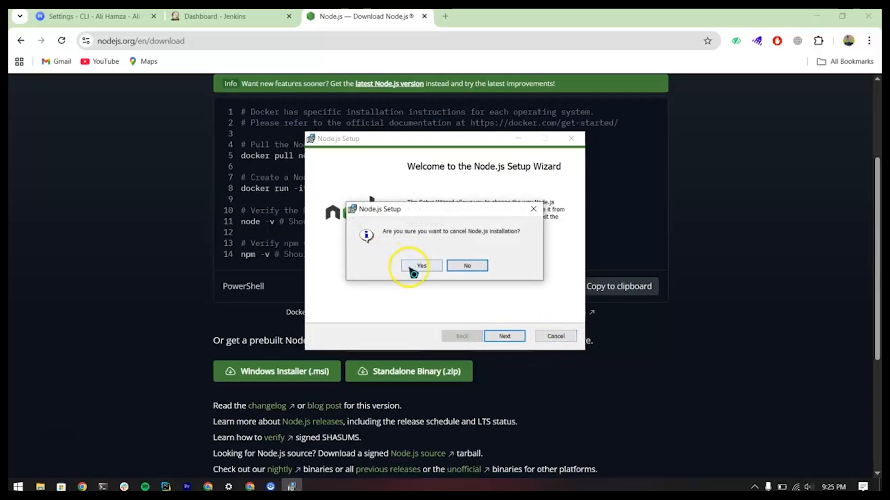
click(412, 265)
click(505, 336)
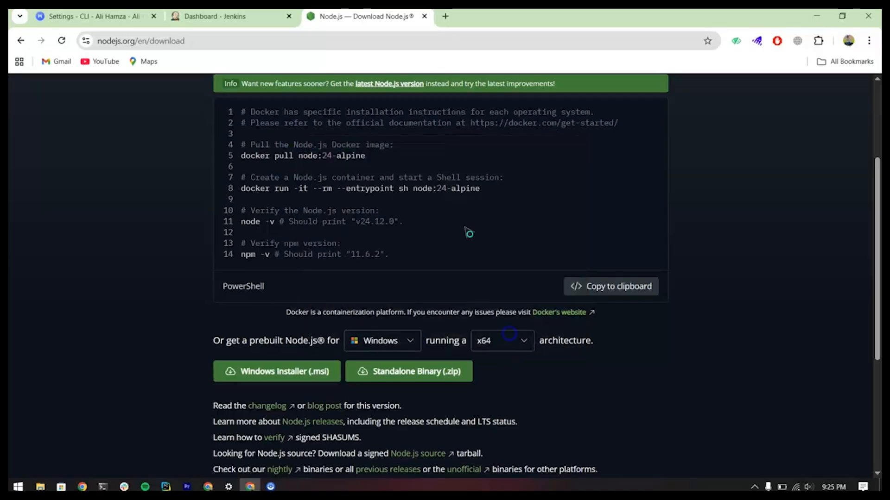
click(423, 17)
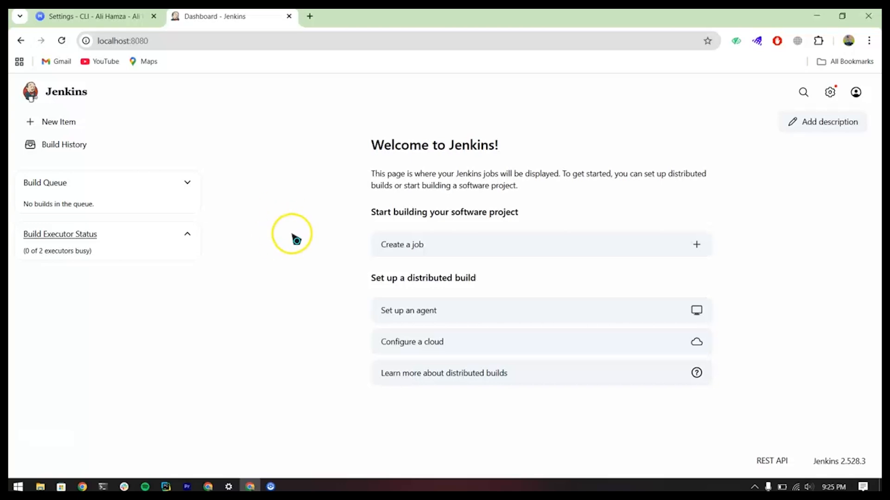
Step: Copy the sample command from the Testim CLI settings and switch back to the Jenkins dashboard
click(130, 18)
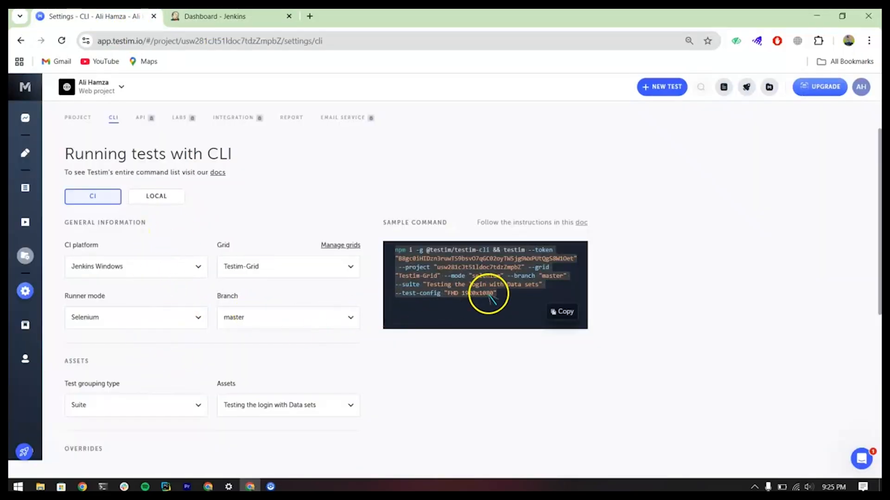
click(565, 312)
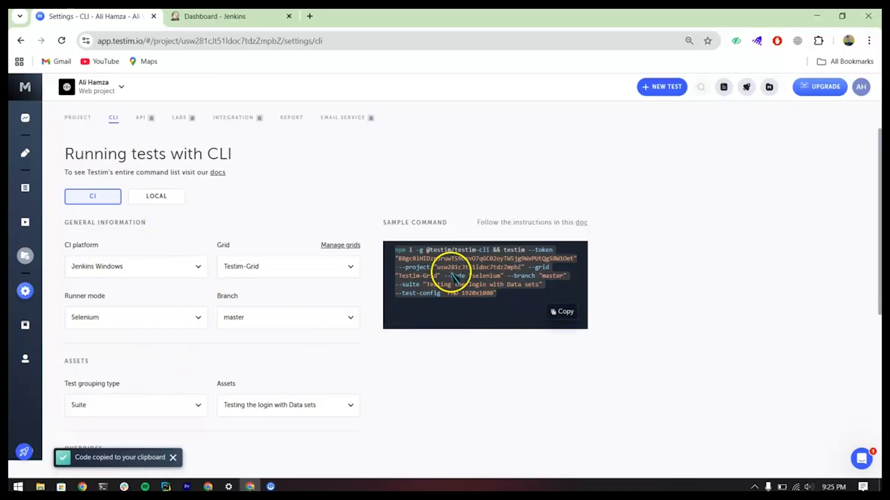
click(224, 16)
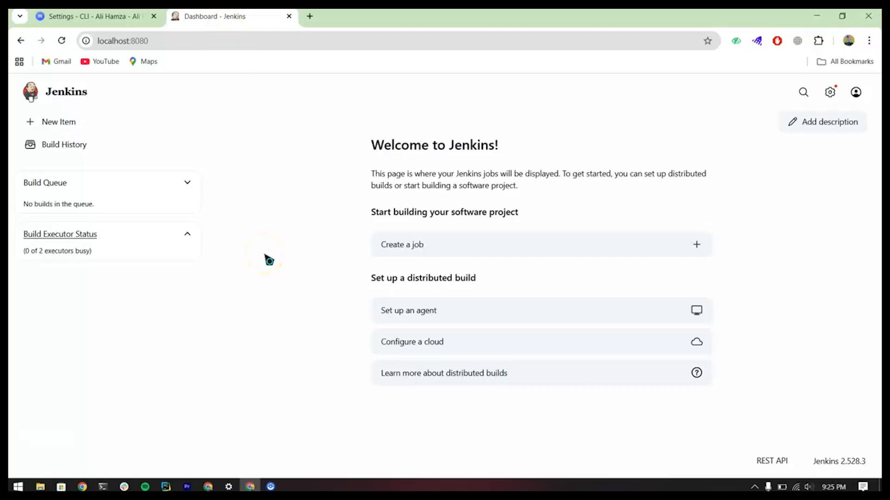
Step: Create a new Jenkins Freestyle project named "Testim Test"
click(54, 125)
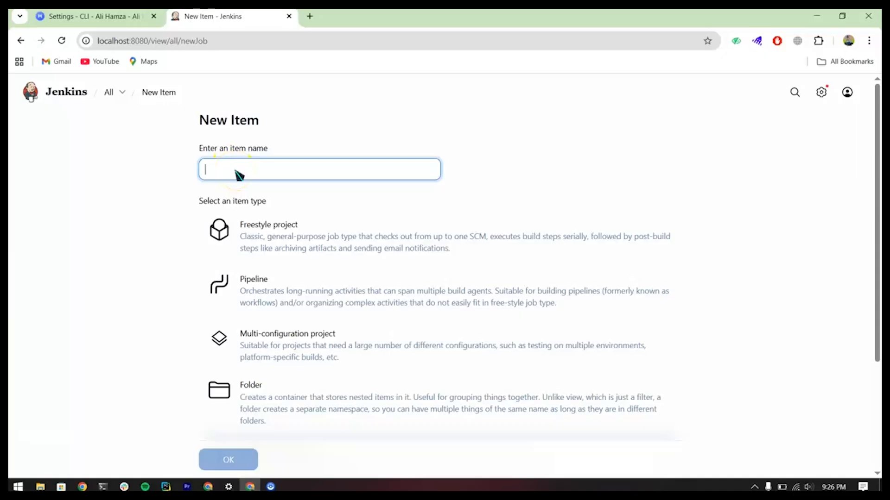
text(Testim Test)
click(159, 219)
click(242, 231)
click(268, 234)
click(149, 369)
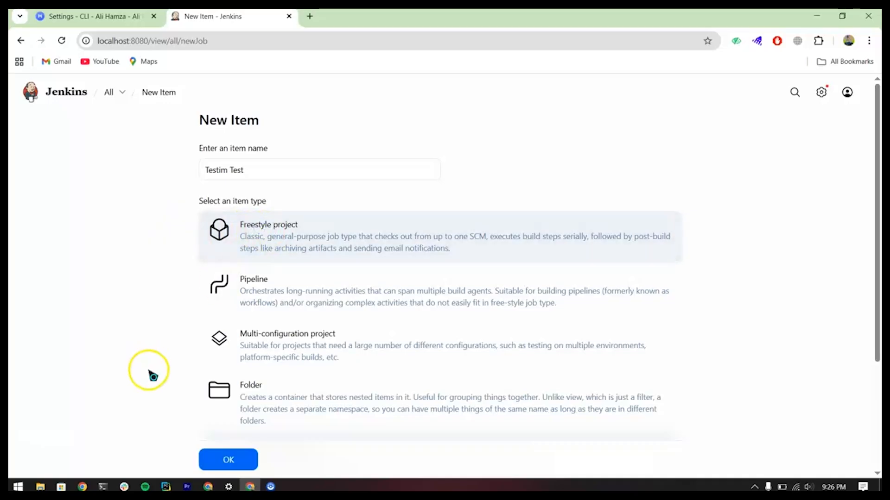
click(219, 461)
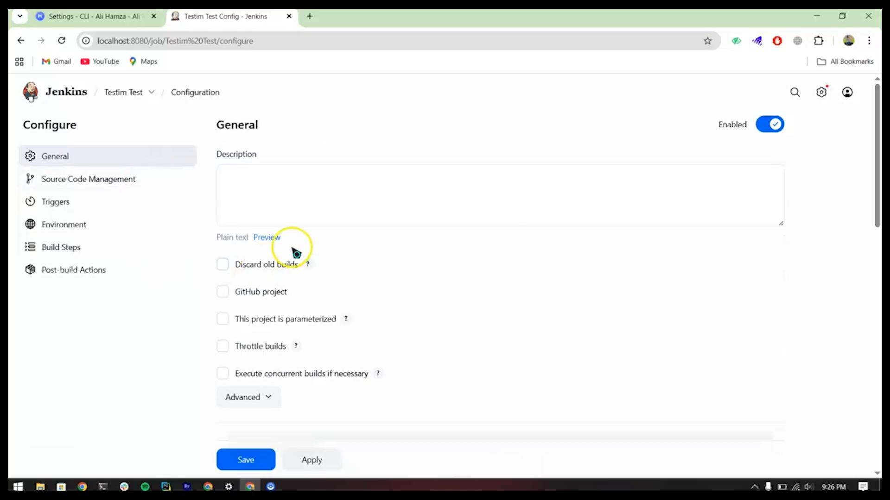
Step: Add an "Execute Windows batch command" build step to the Testim Test job configuration
scroll(361, 273, down, 1)
scroll(361, 275, down, 8)
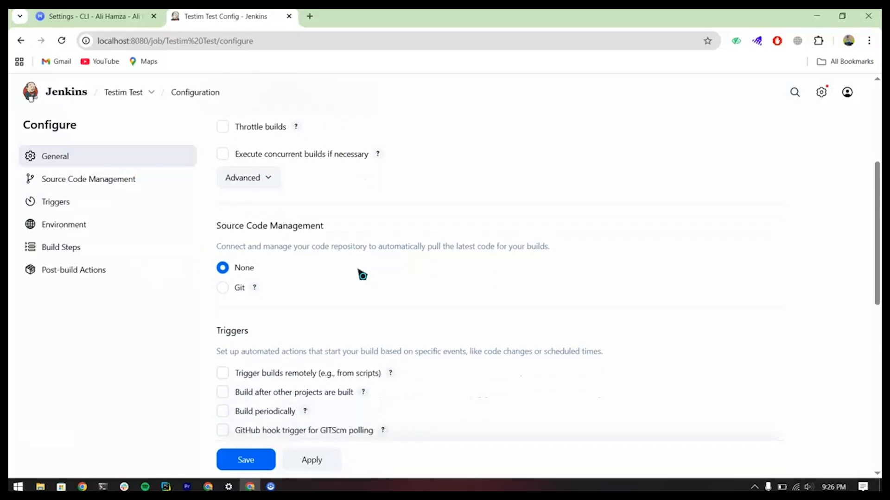
scroll(362, 276, down, 6)
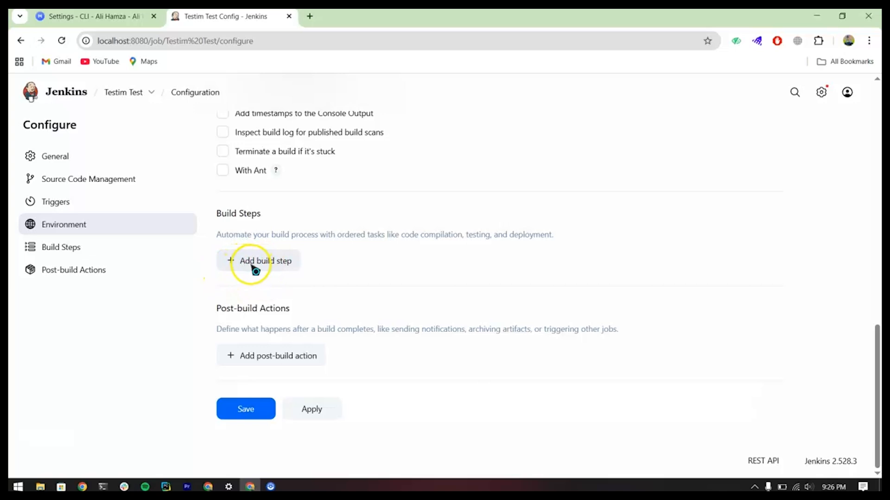
click(253, 265)
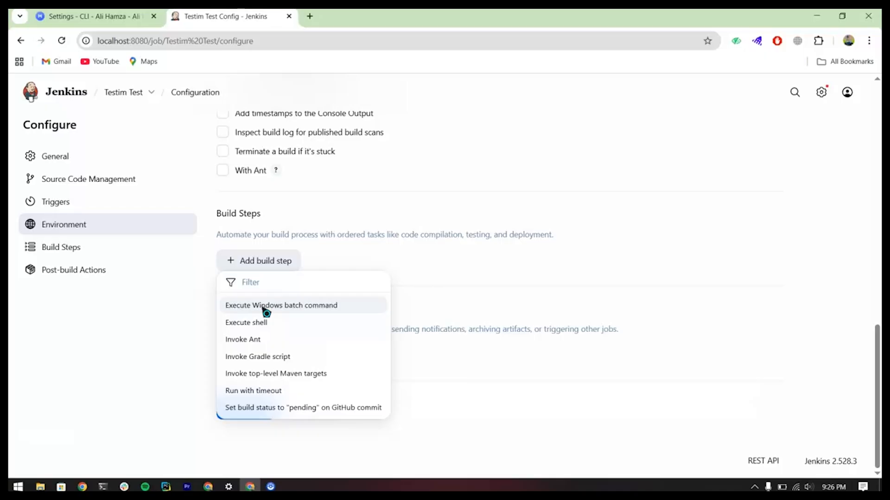
click(258, 328)
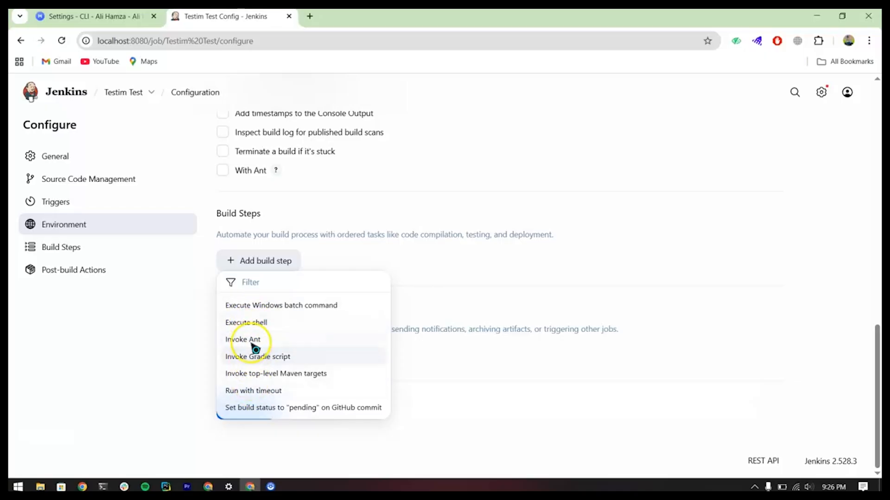
click(240, 310)
click(180, 328)
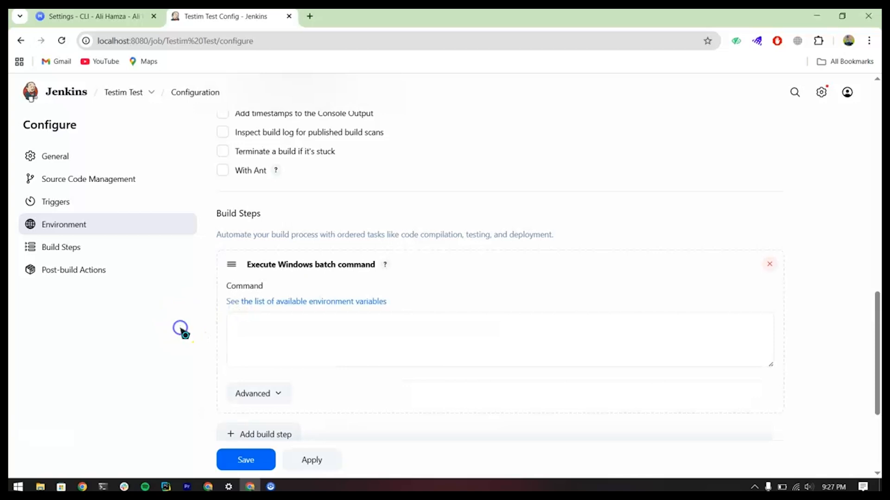
Step: Paste the copied Testim CLI command, including its access token, into the batch command field and save the job
click(244, 321)
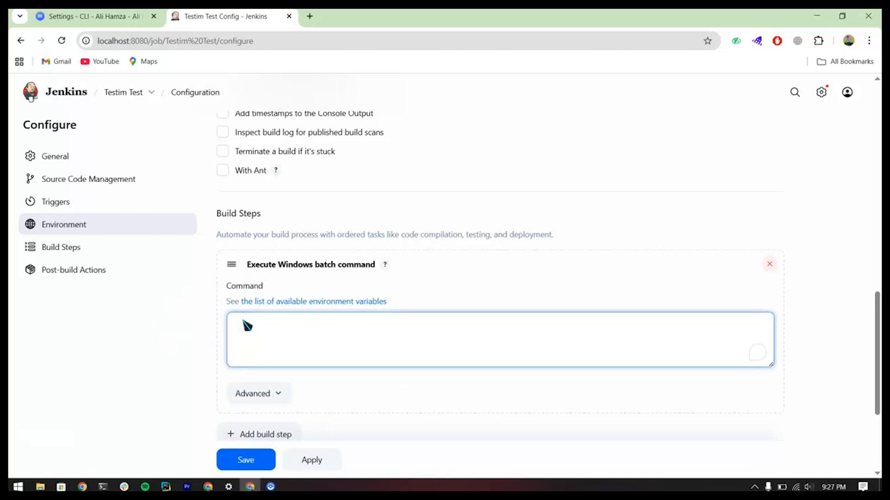
click(111, 17)
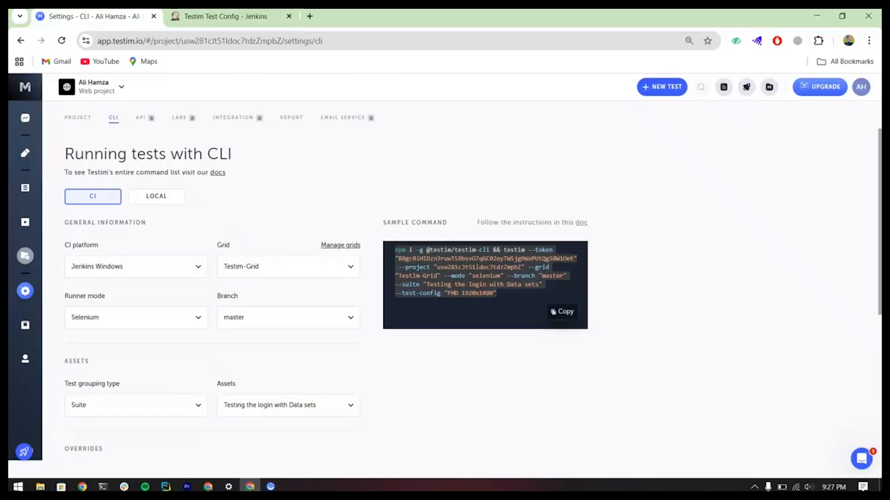
key(ctrl+Tab)
click(260, 330)
key(ctrl+v)
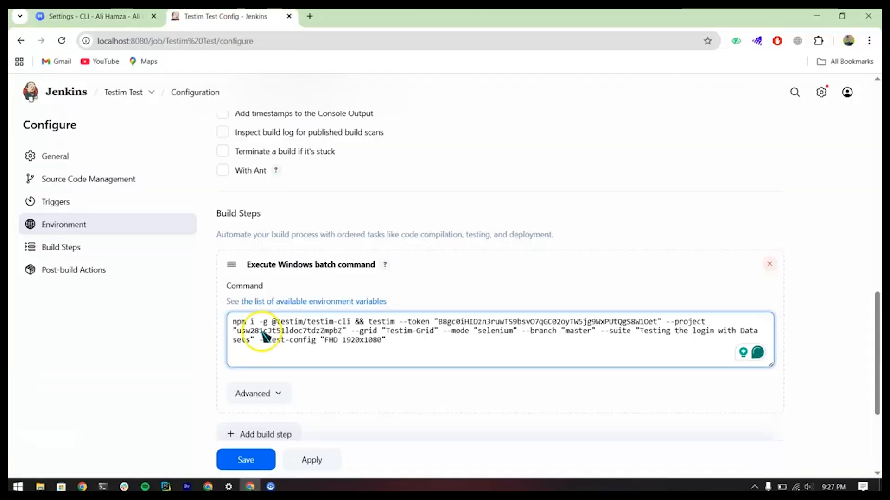
scroll(328, 387, down, 2)
click(245, 458)
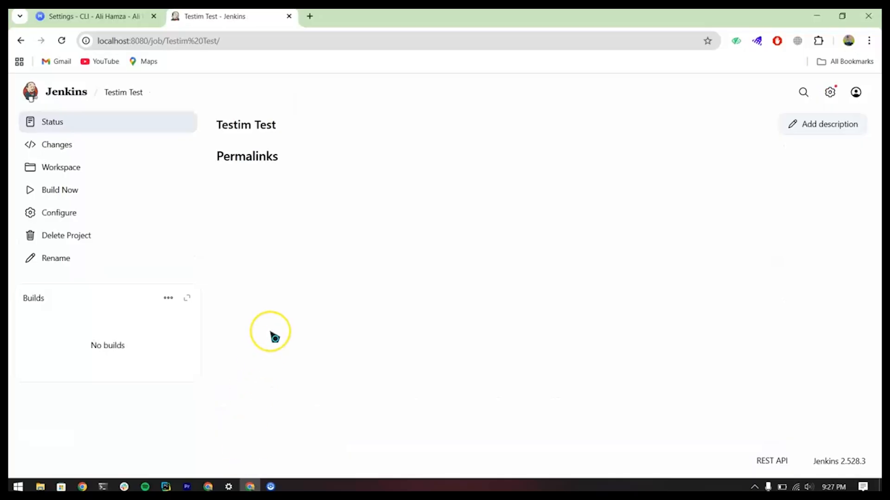
Step: Return to the Jenkins dashboard and schedule a build for the Testim Test job
click(93, 16)
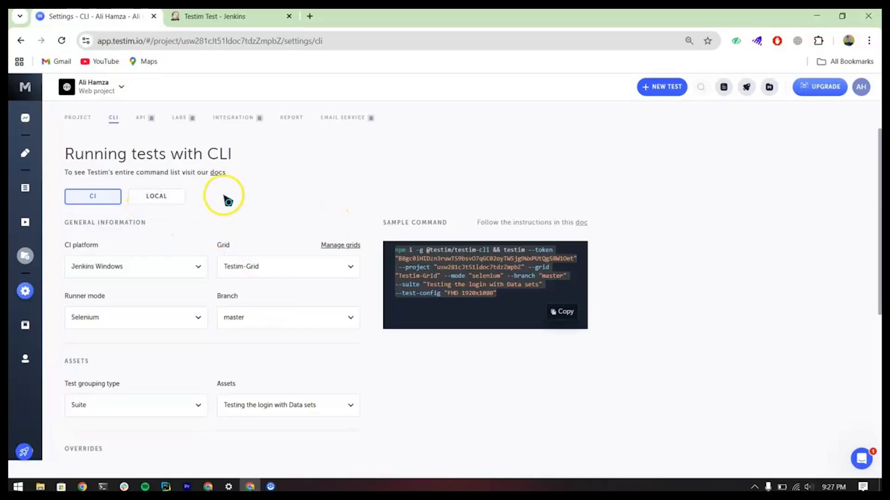
click(215, 16)
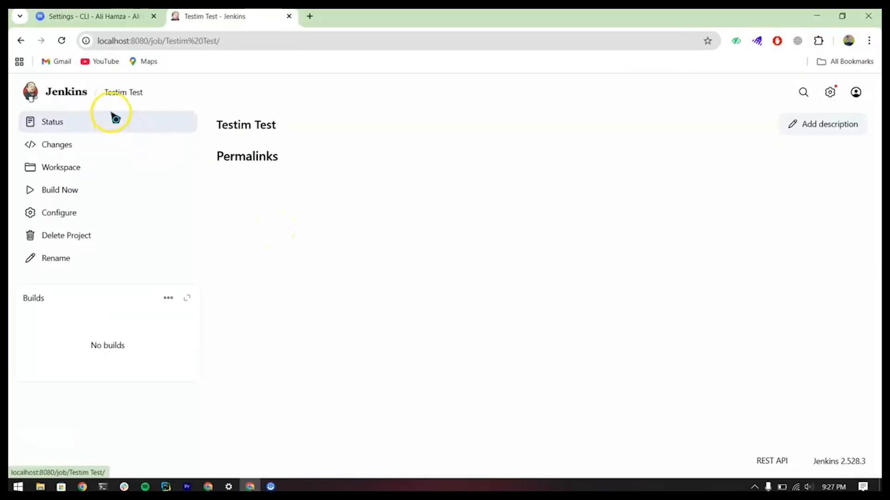
click(71, 95)
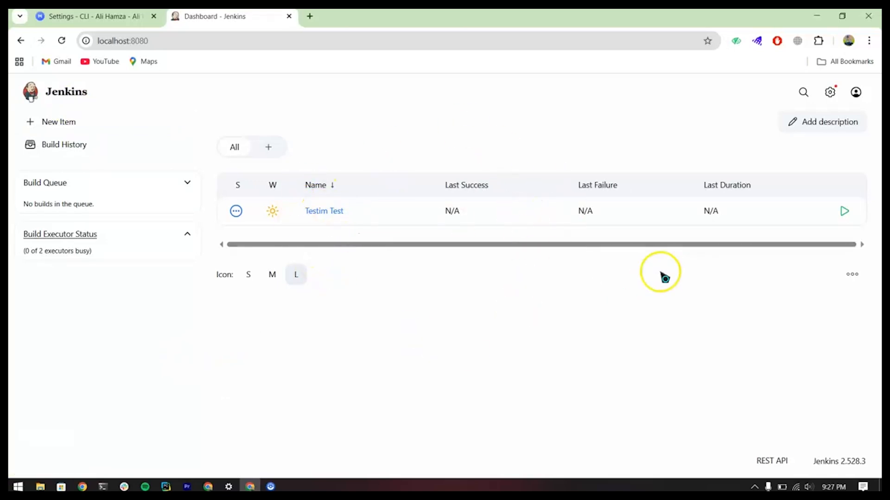
click(844, 213)
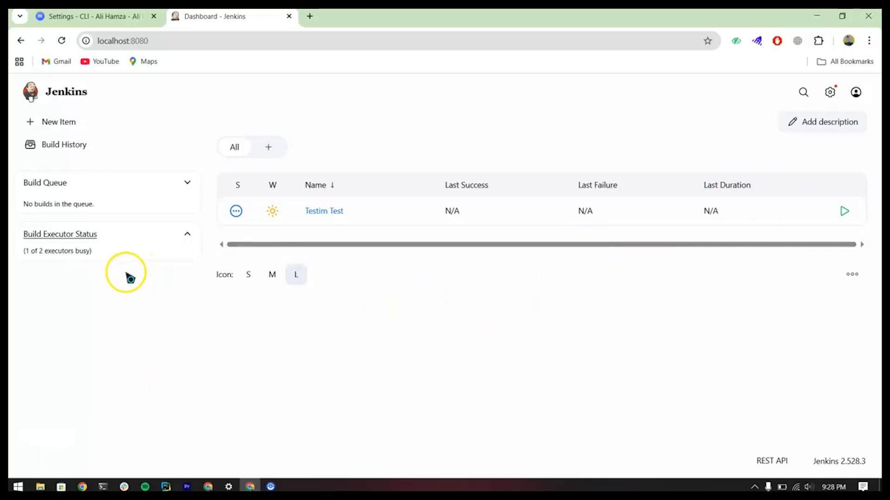
Step: Expand the Build Executor Status on the dashboard to check the running Testim Test build
click(189, 236)
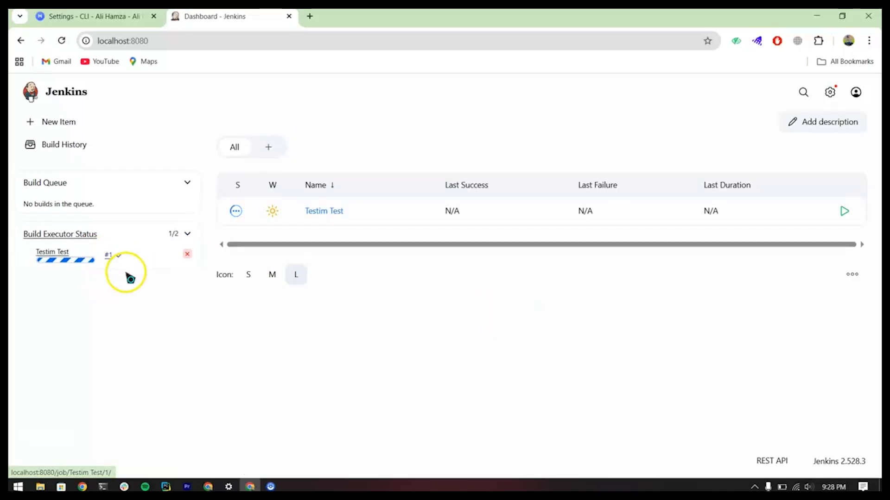
mouse_move(32, 256)
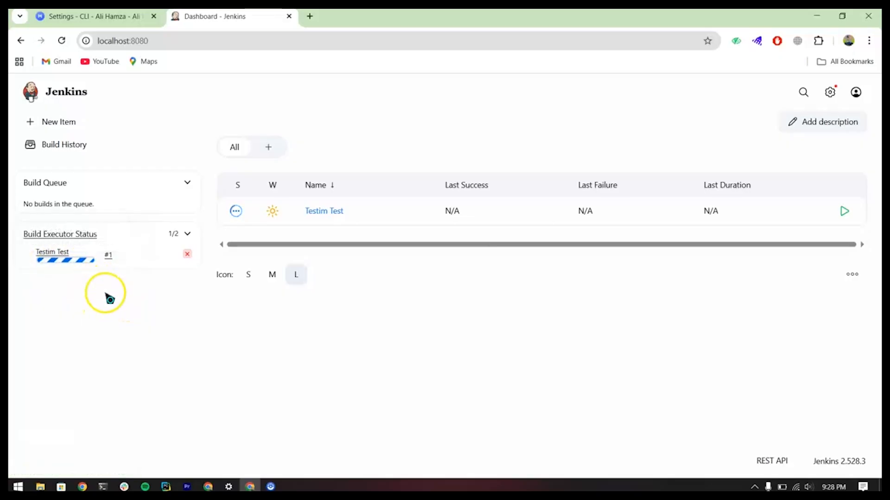
click(187, 234)
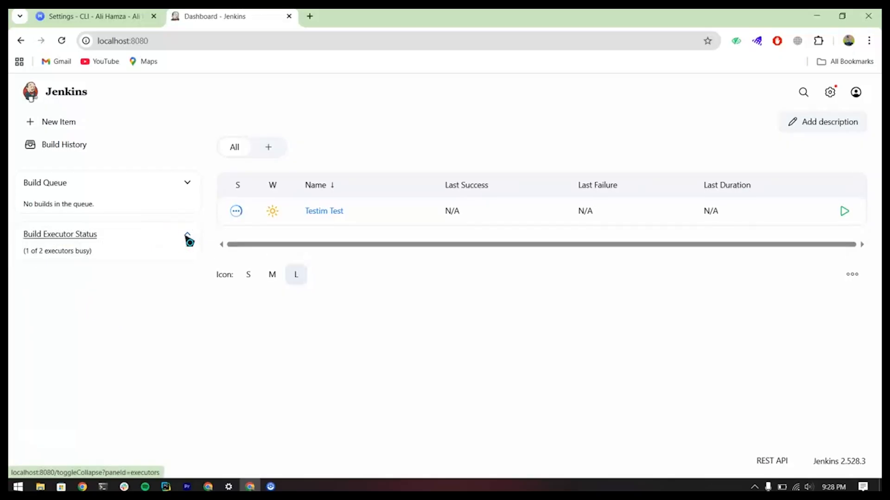
click(185, 236)
Step: Open the Testim Test job and show the console output of build #1
click(313, 212)
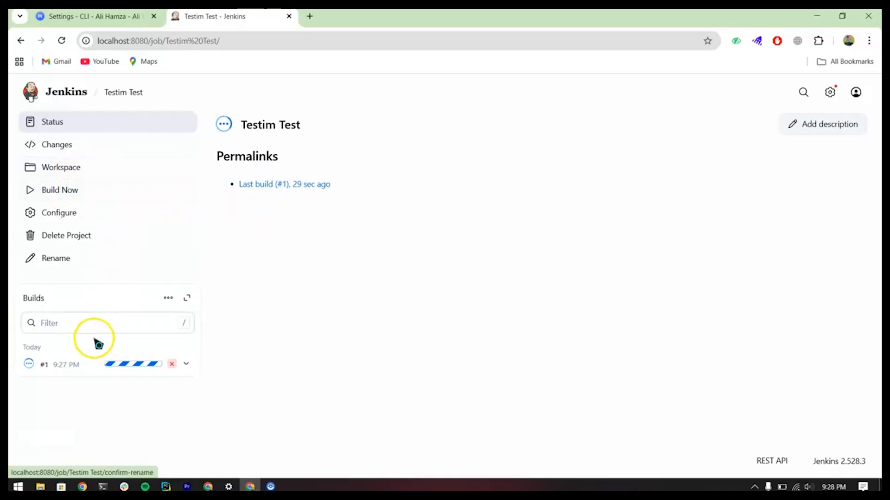
click(60, 366)
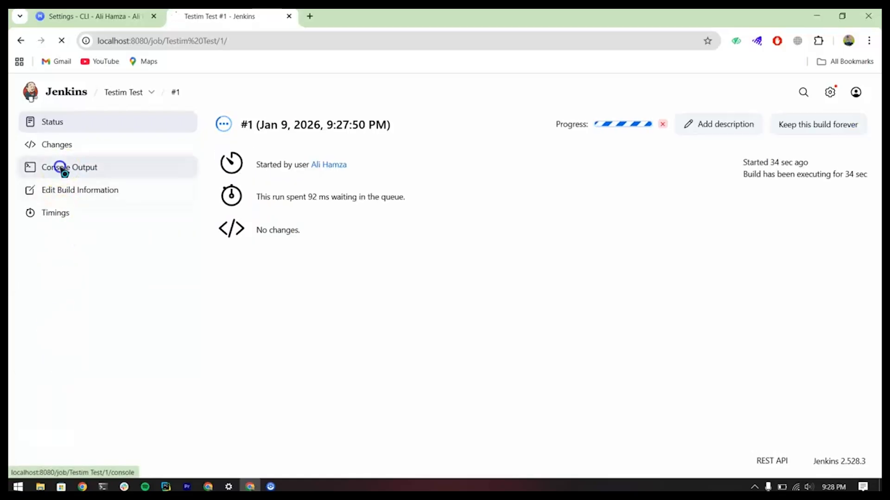
click(64, 168)
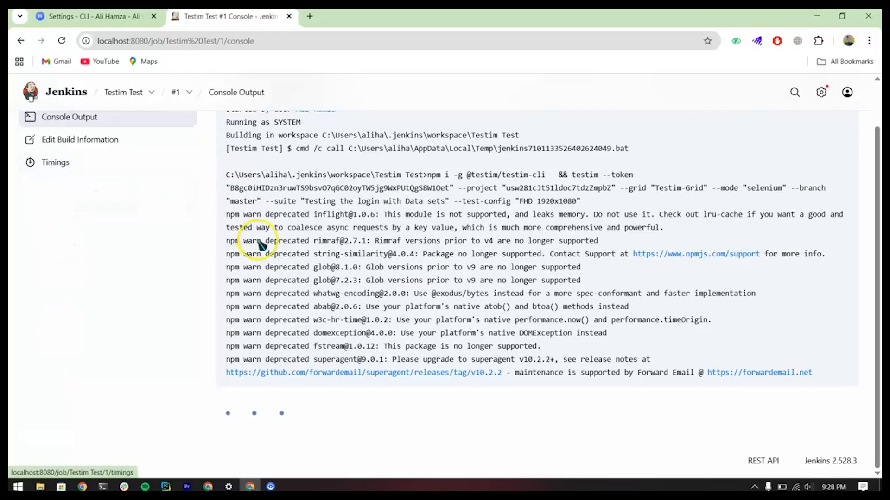
Step: Follow the console log of build #1 from the executed CLI command through the package installation to the Testim test list
scroll(326, 248, up, 1)
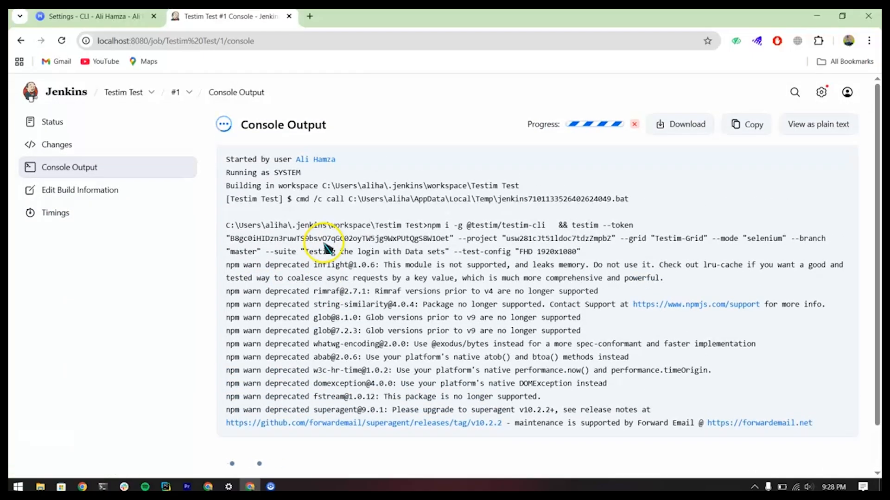
scroll(326, 248, down, 1)
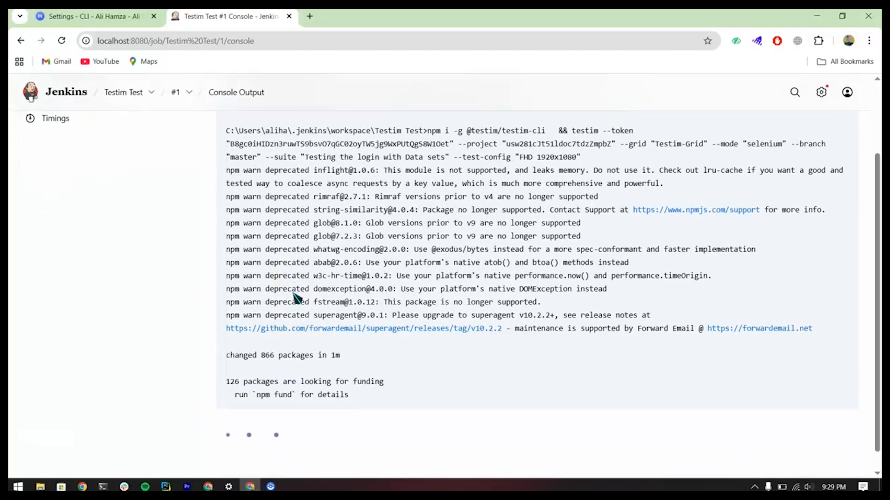
scroll(260, 370, down, 1)
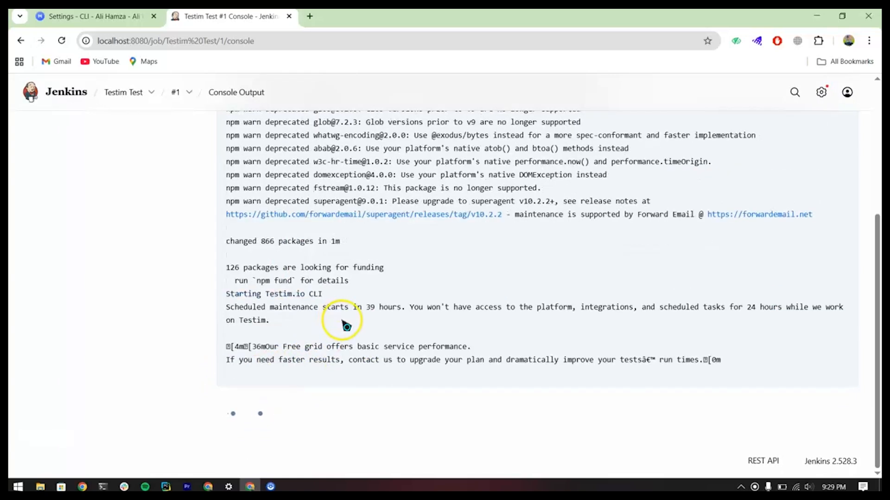
scroll(308, 278, up, 3)
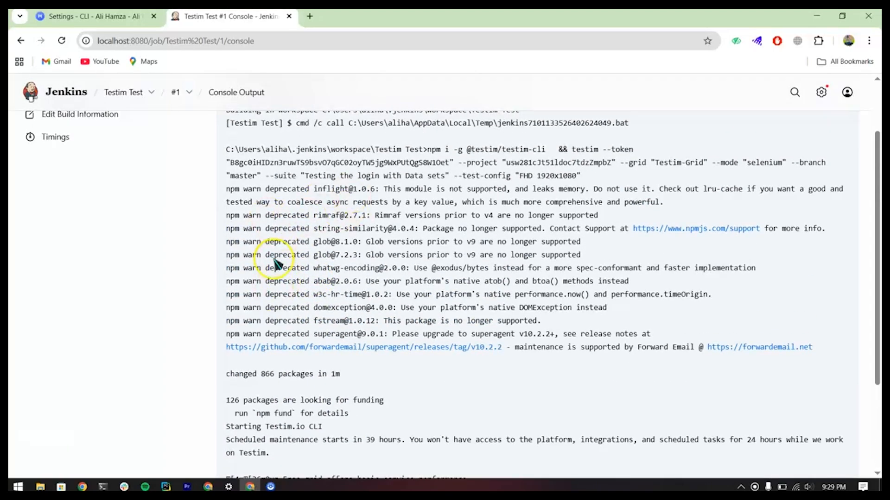
scroll(276, 264, down, 3)
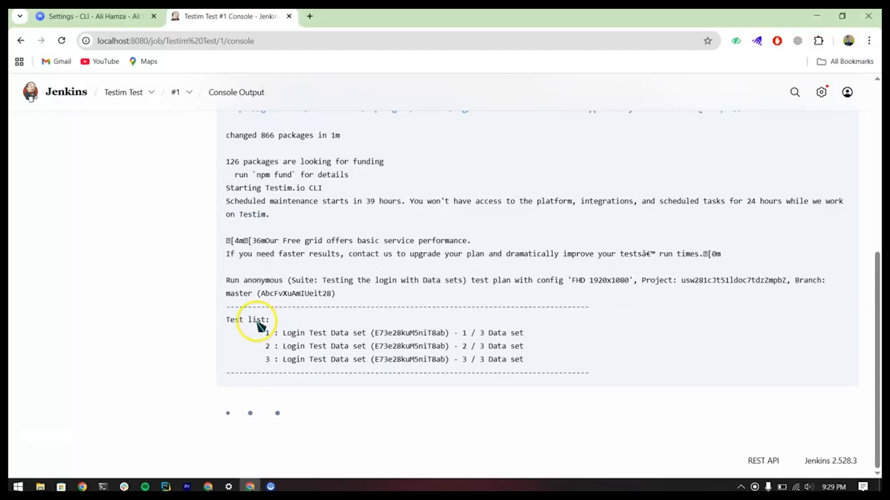
drag(254, 320, 224, 319)
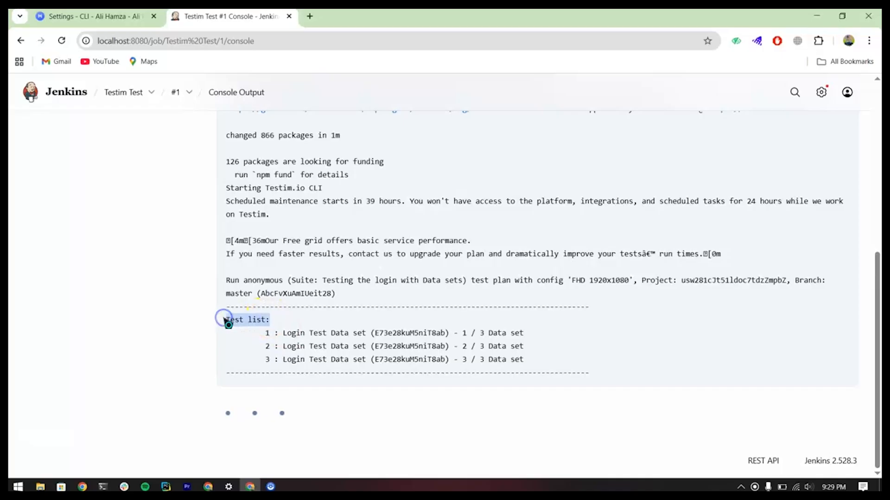
drag(528, 362, 266, 313)
Step: Check the suite and test configuration in Testim's CLI settings and return to the Jenkins console output
click(88, 17)
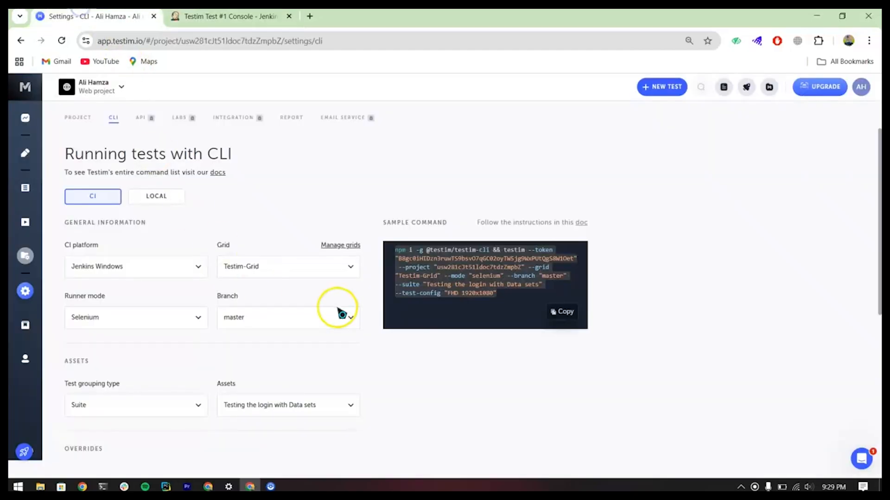
scroll(254, 377, down, 2)
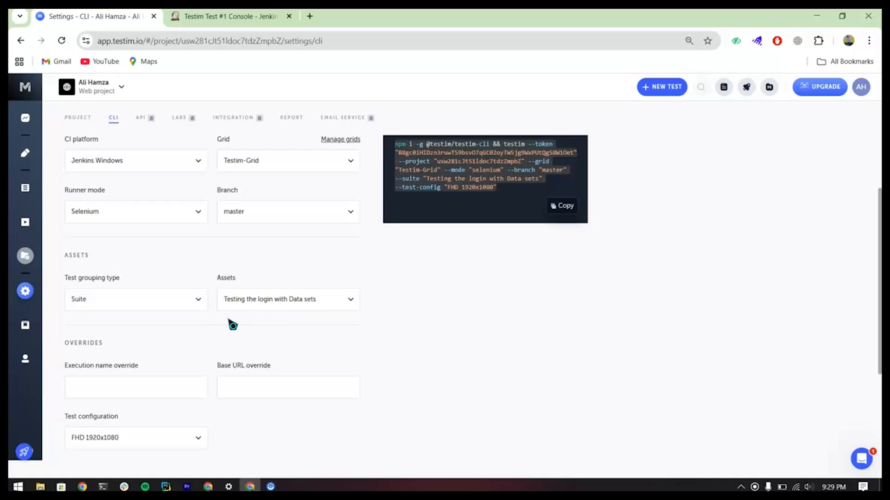
key(ctrl+Tab)
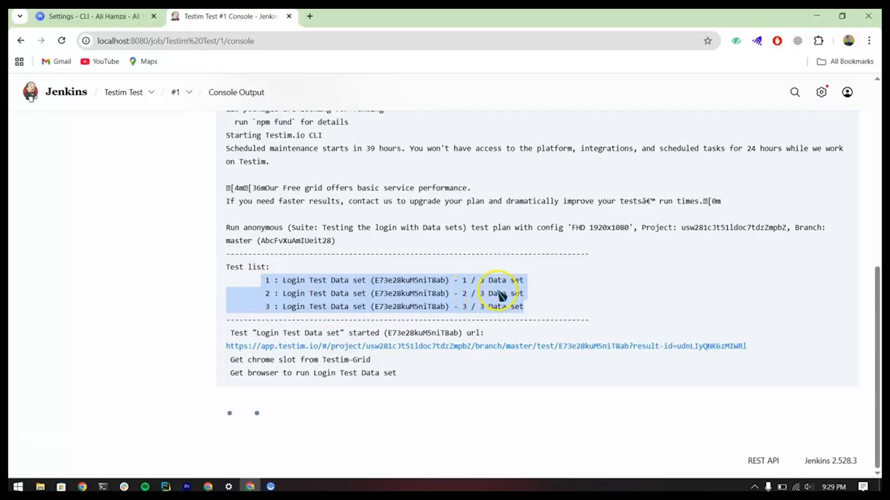
click(453, 367)
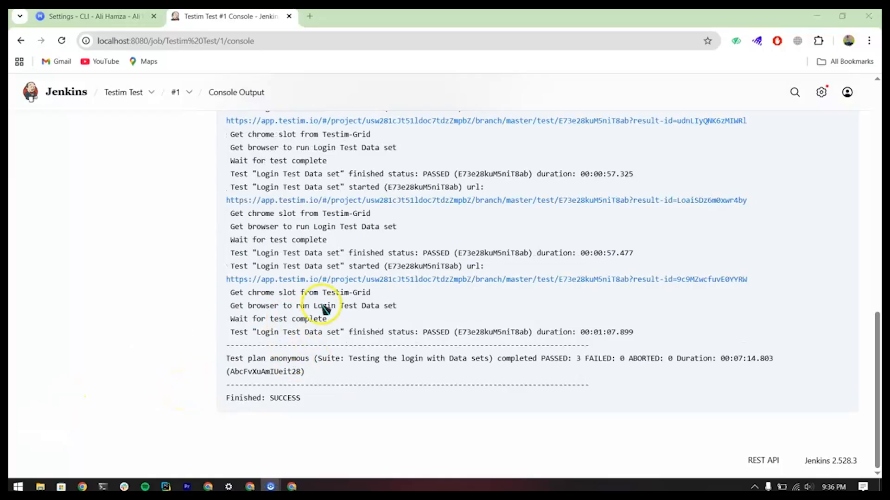
Step: Examine the end of the console log for the final build status, the passed, failed and aborted counts, and the duration
scroll(325, 308, up, 7)
scroll(325, 309, down, 7)
drag(300, 399, 227, 398)
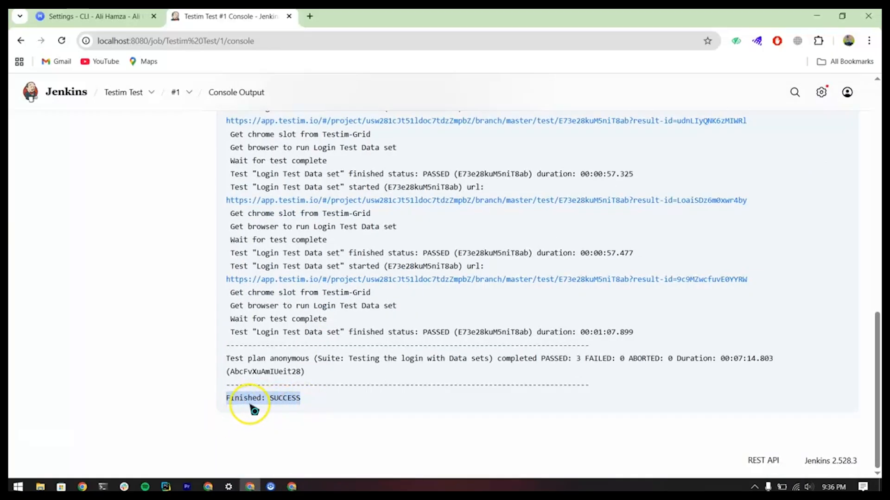
click(309, 399)
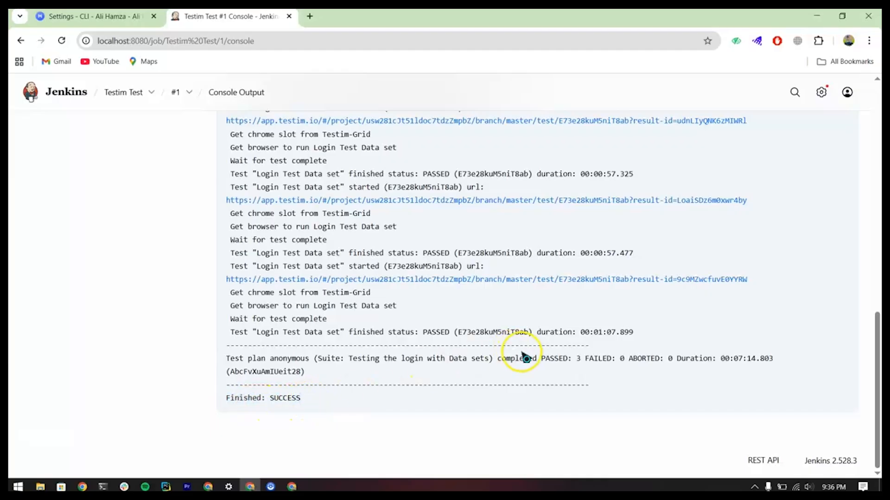
click(501, 362)
drag(502, 362, 636, 361)
click(621, 363)
drag(710, 362, 757, 362)
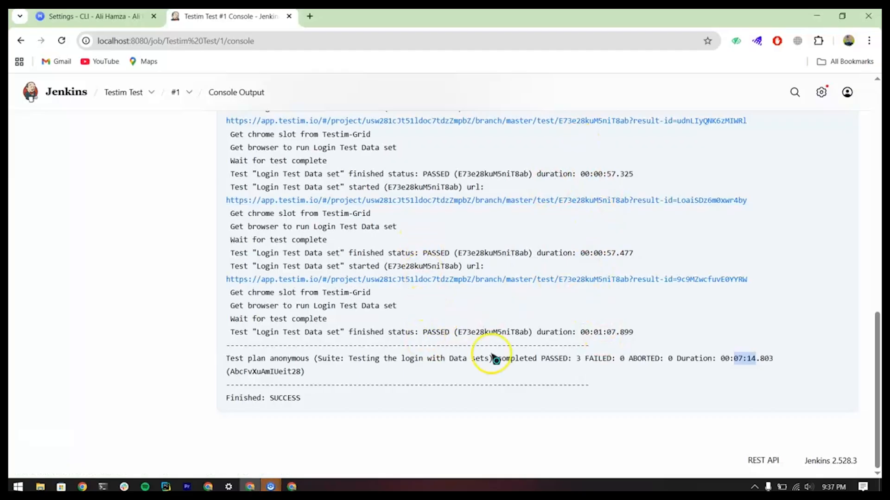
Step: Review the finished build's console log from the CLI command to the individual test results and return to the Jenkins dashboard
scroll(431, 319, up, 1)
scroll(433, 322, up, 4)
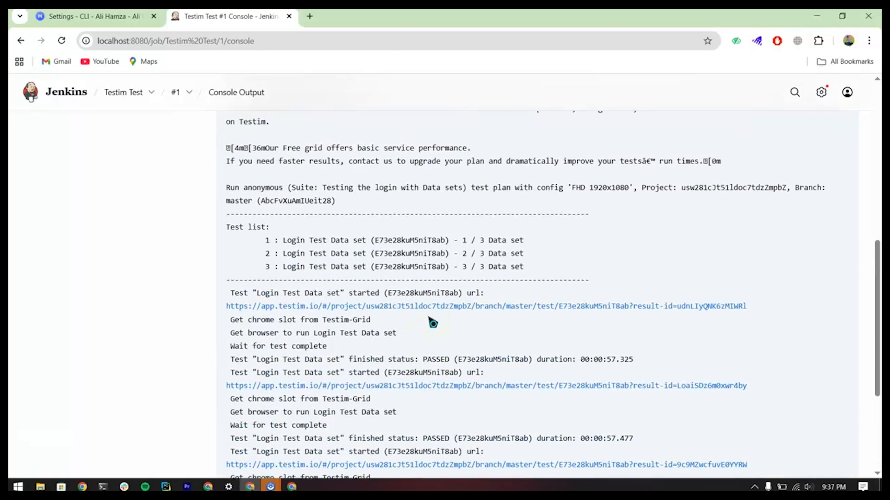
scroll(431, 321, up, 3)
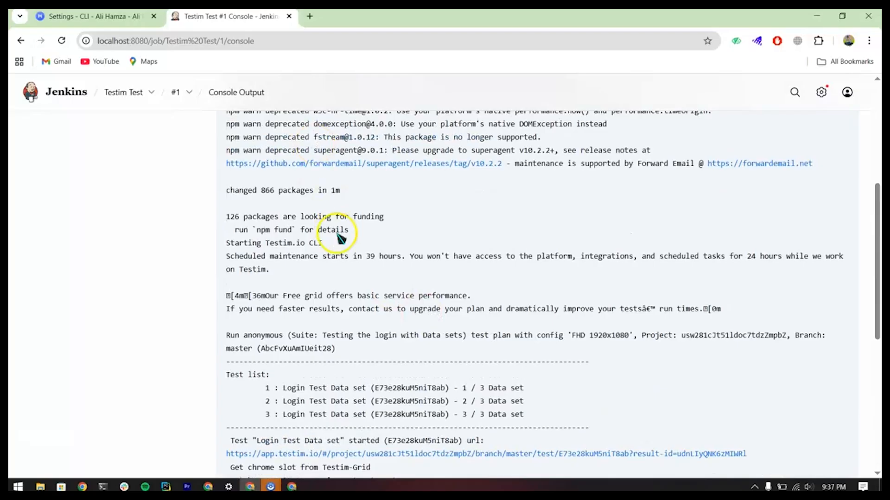
scroll(340, 236, up, 3)
scroll(328, 230, down, 10)
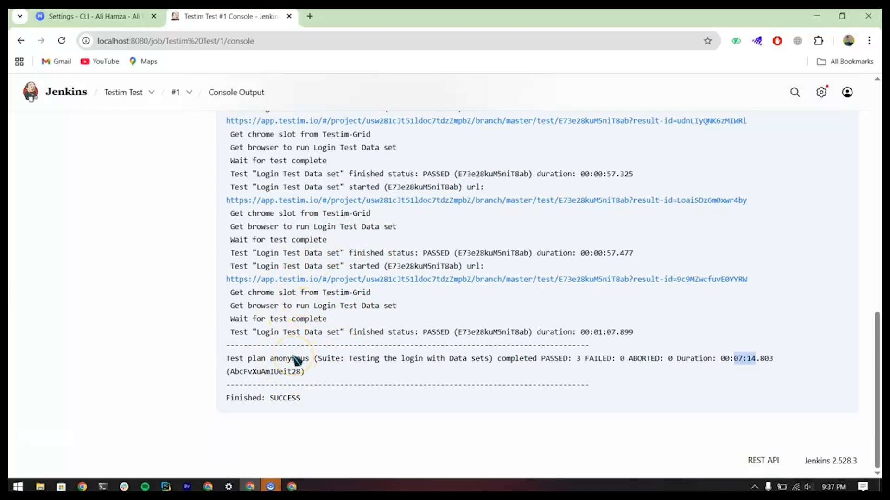
scroll(297, 234, up, 15)
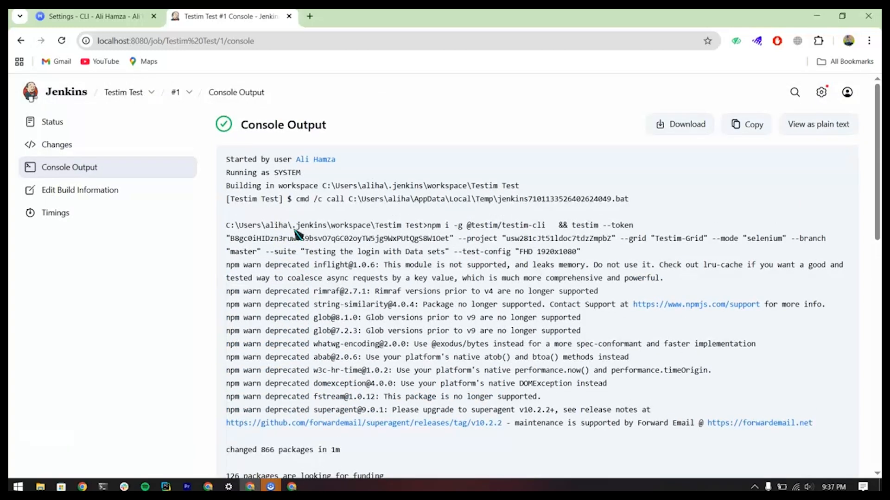
scroll(336, 306, down, 10)
scroll(336, 306, down, 3)
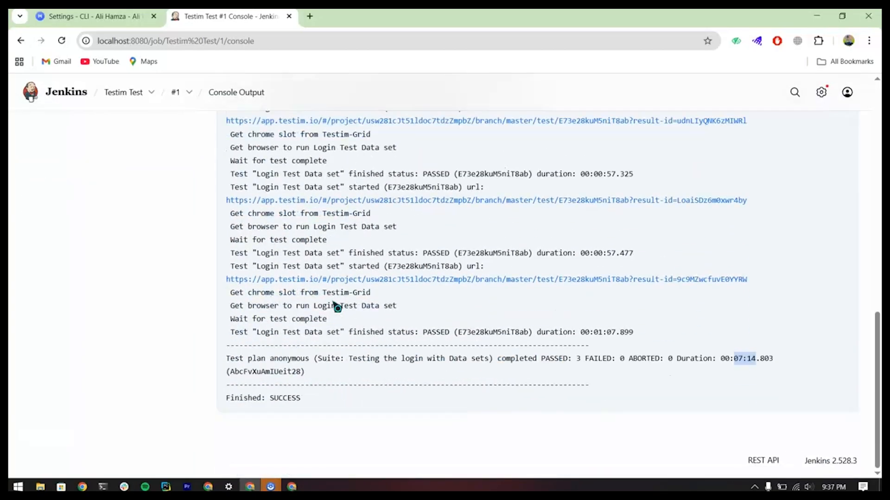
scroll(336, 306, up, 12)
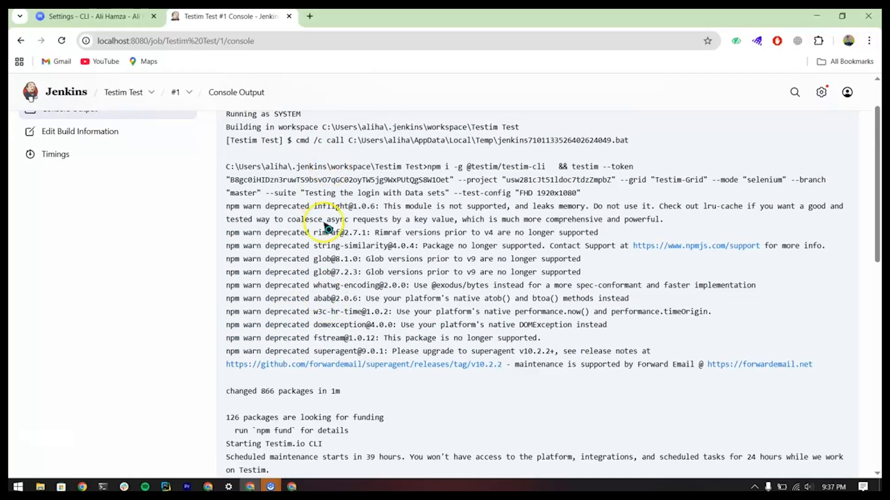
scroll(324, 238, up, 2)
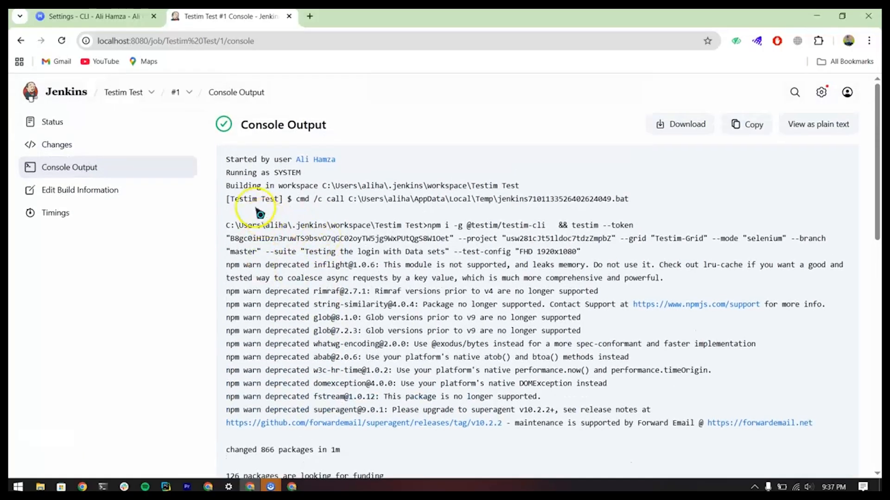
click(67, 93)
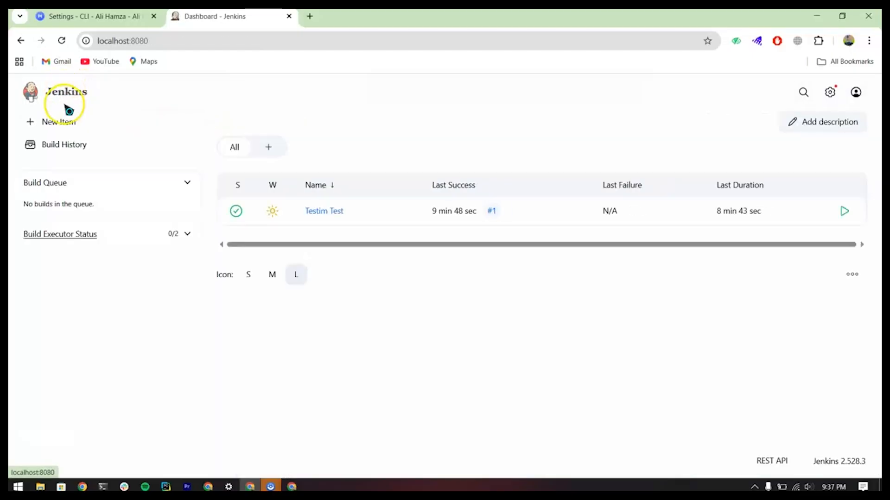